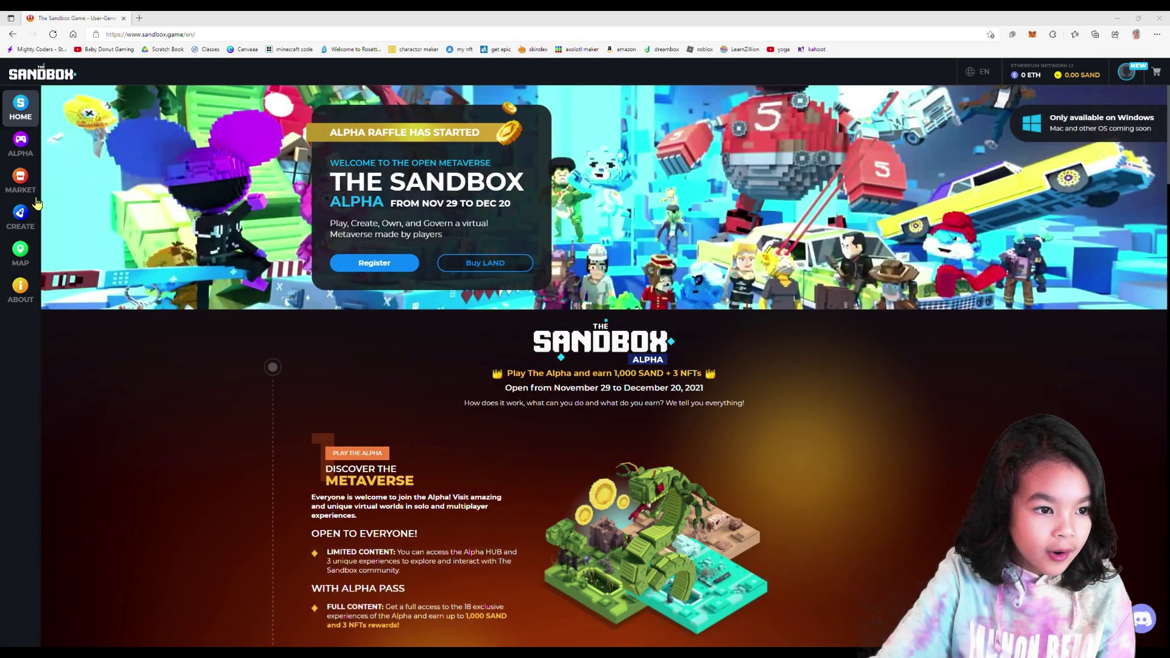
Open the website's Create section, then start a new experience in The Sandbox Game Maker and name it "tacovererse"
{"action": "left_click", "coordinate": [20, 214]}
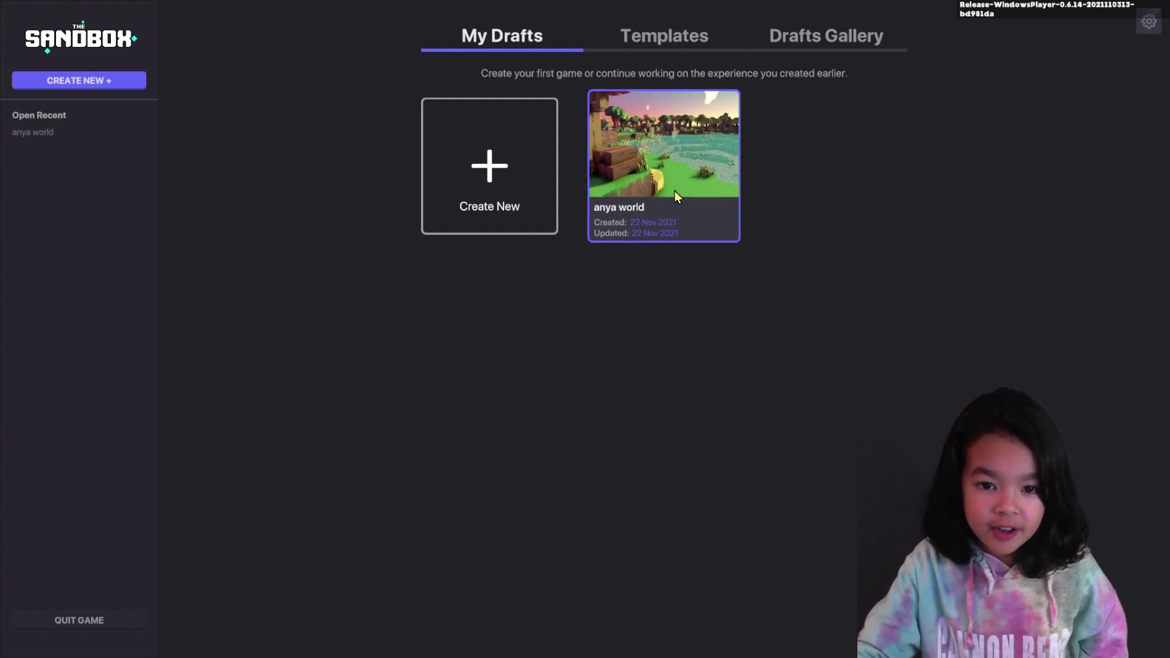
{"action": "left_click", "coordinate": [537, 210]}
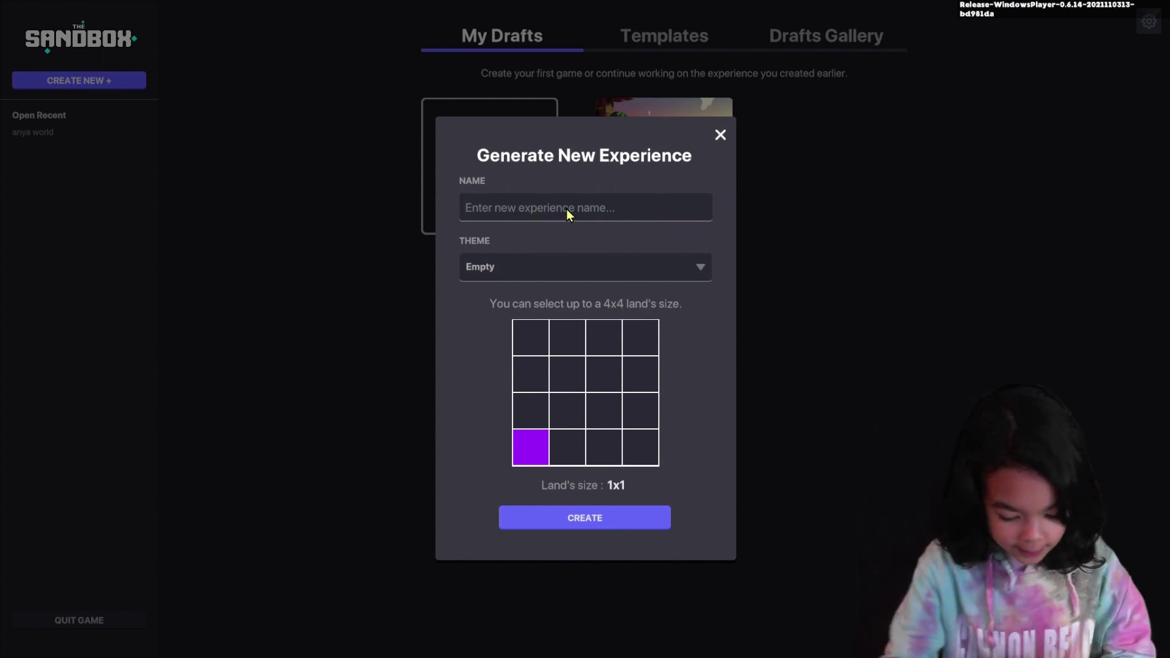
{"action": "type", "text": "tacove"}
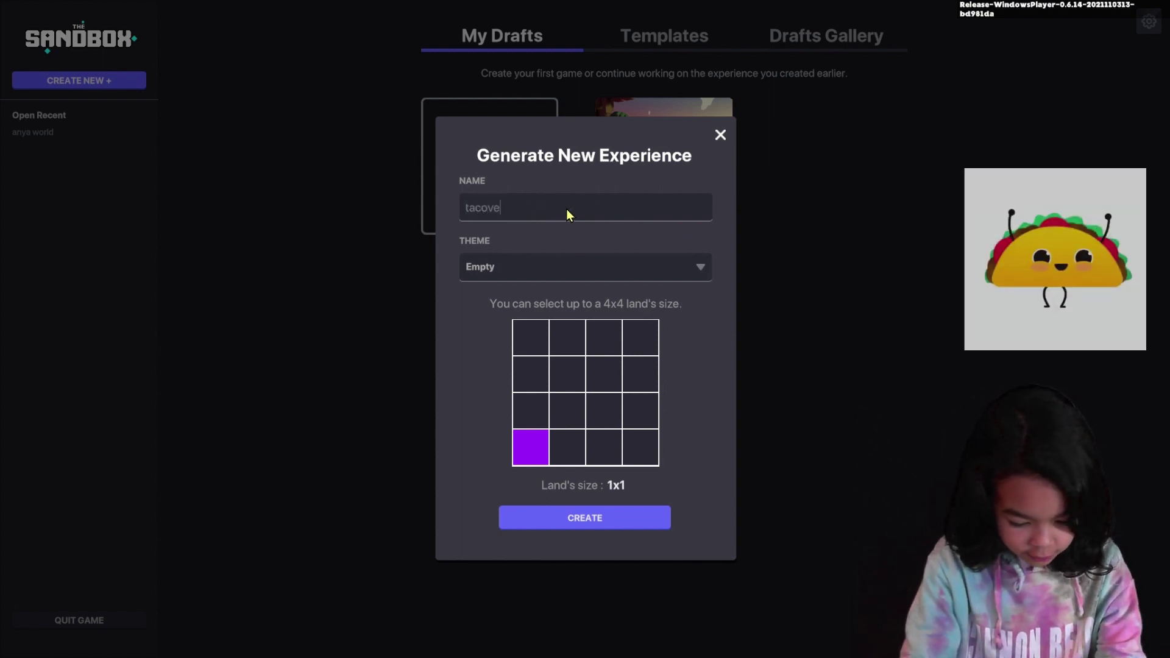
{"action": "type", "text": "rerse"}
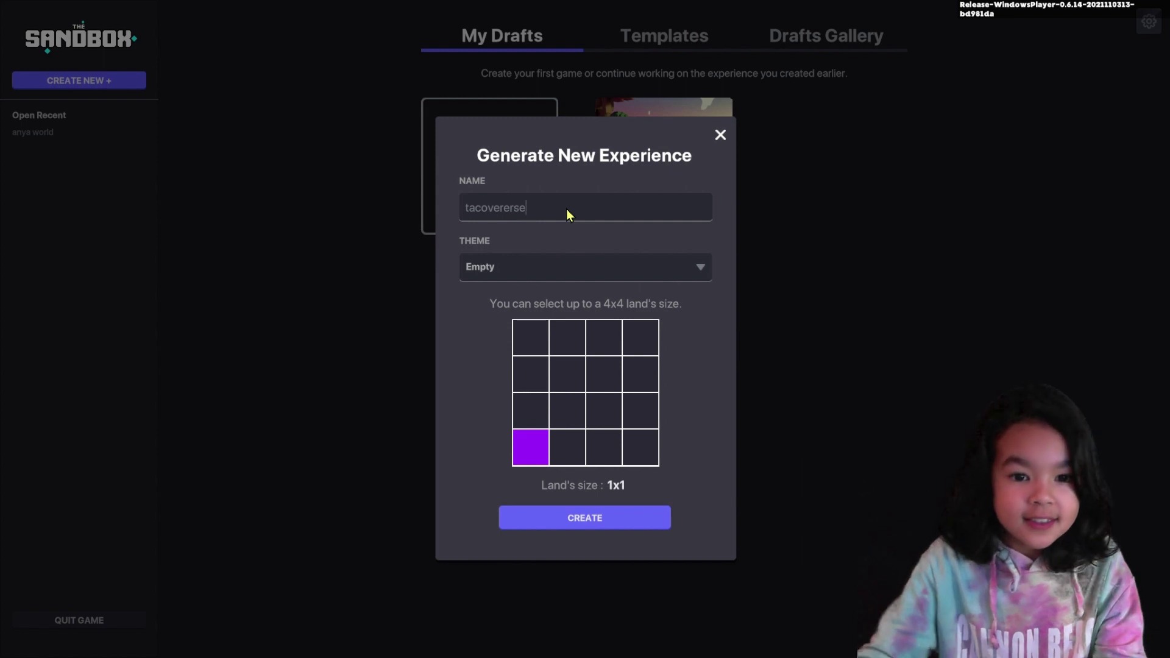
Choose the Meadow theme and a 3x3 land size, and create the experience
{"action": "left_click", "coordinate": [549, 269]}
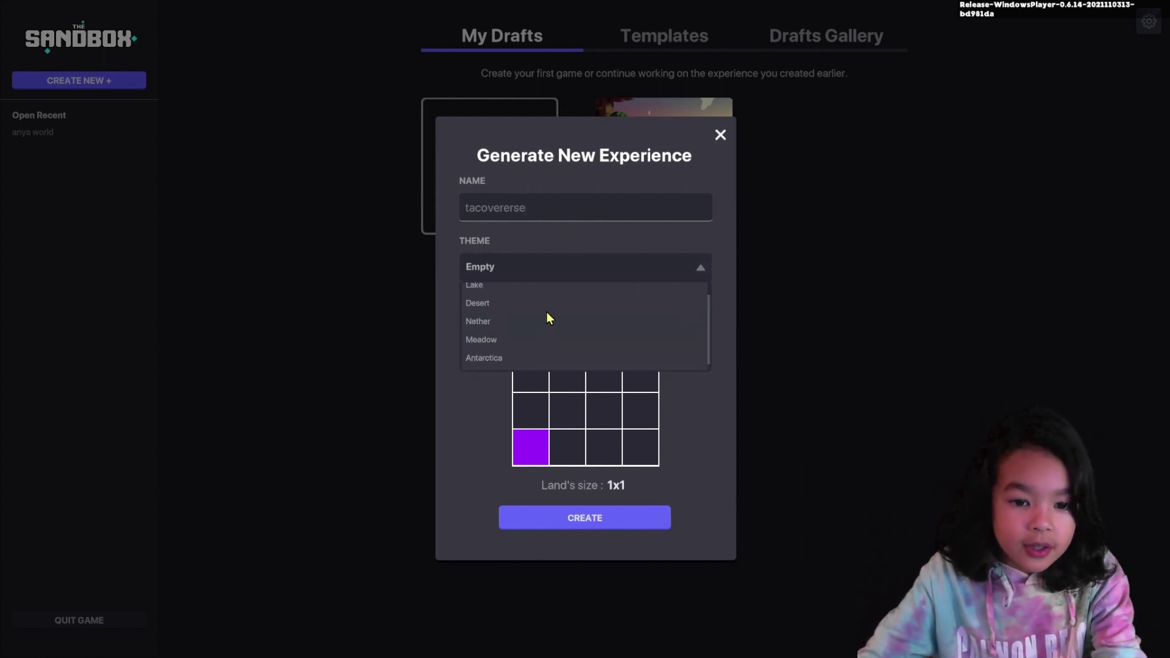
{"action": "scroll", "coordinate": [544, 321], "scroll_direction": "up", "scroll_amount": 1}
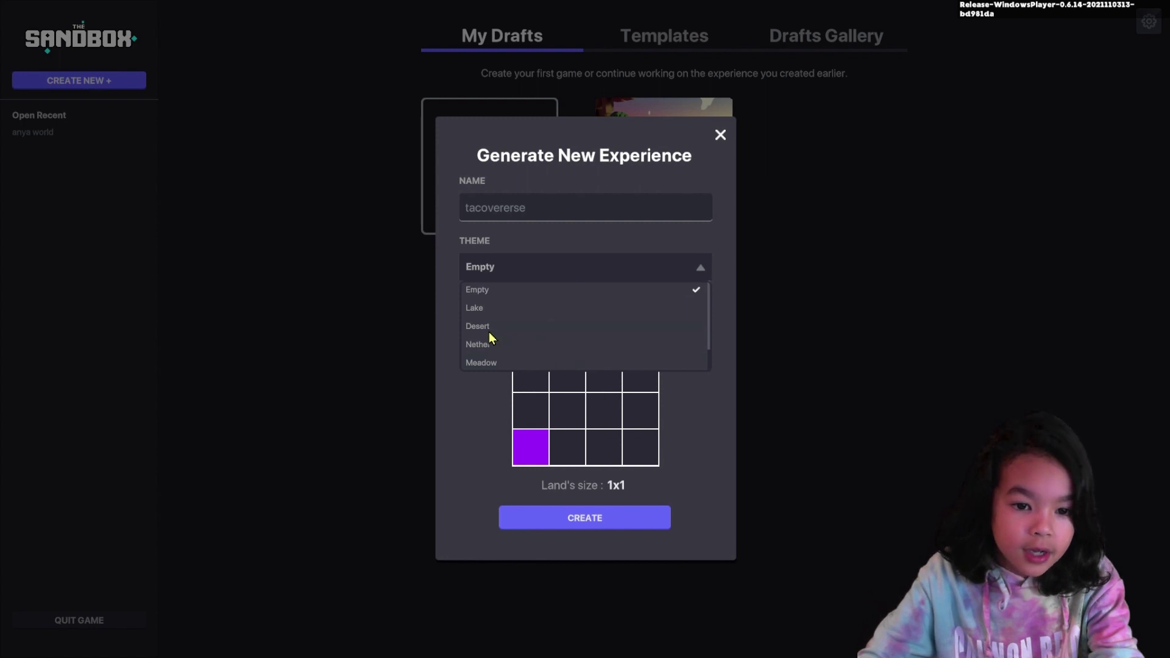
{"action": "left_click", "coordinate": [476, 365]}
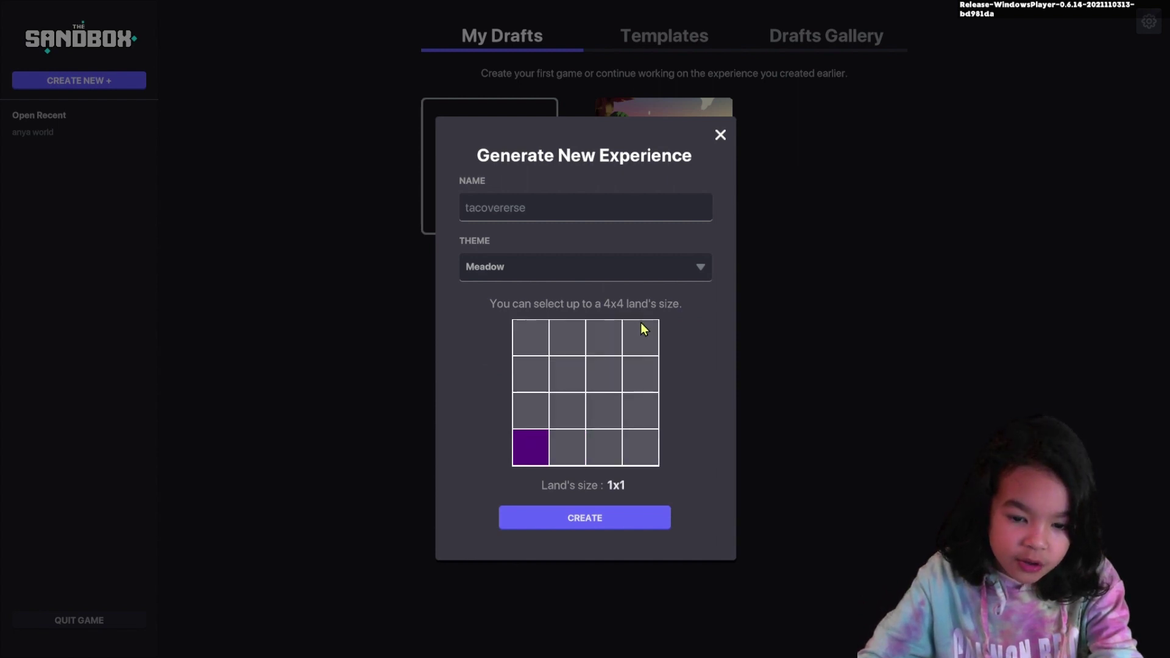
{"action": "left_click", "coordinate": [603, 402]}
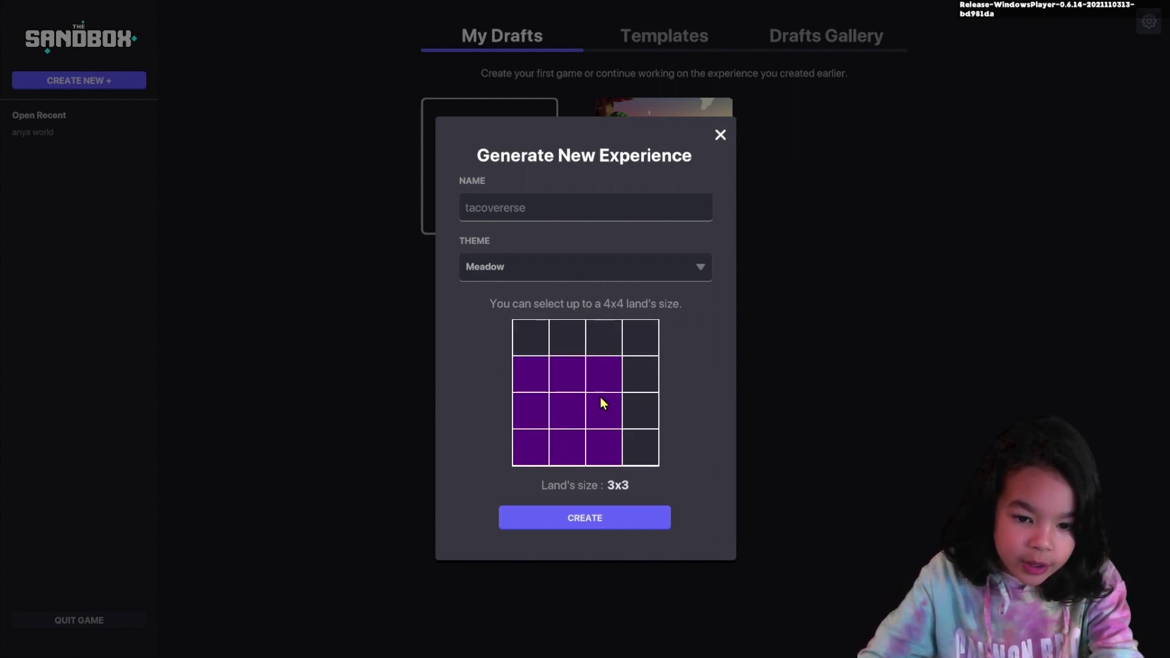
{"action": "left_click", "coordinate": [616, 517]}
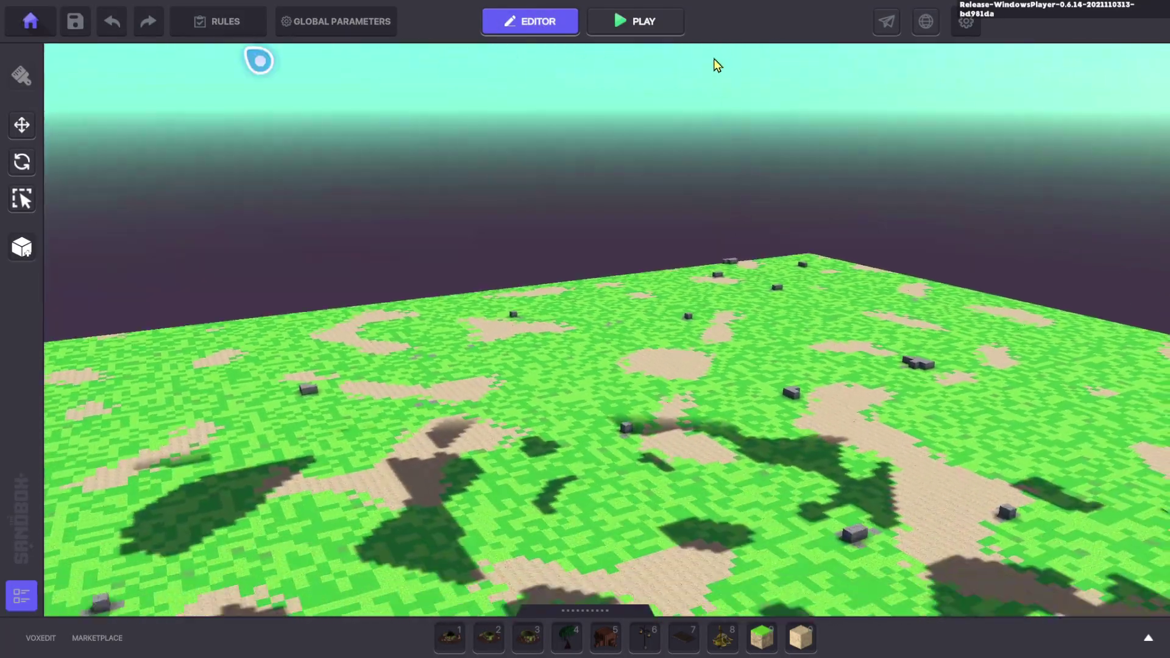
Start a playtest of the meadow world and move the avatar off the spawn platform
{"action": "left_click_drag", "start_coordinate": [529, 393], "coordinate": [462, 255]}
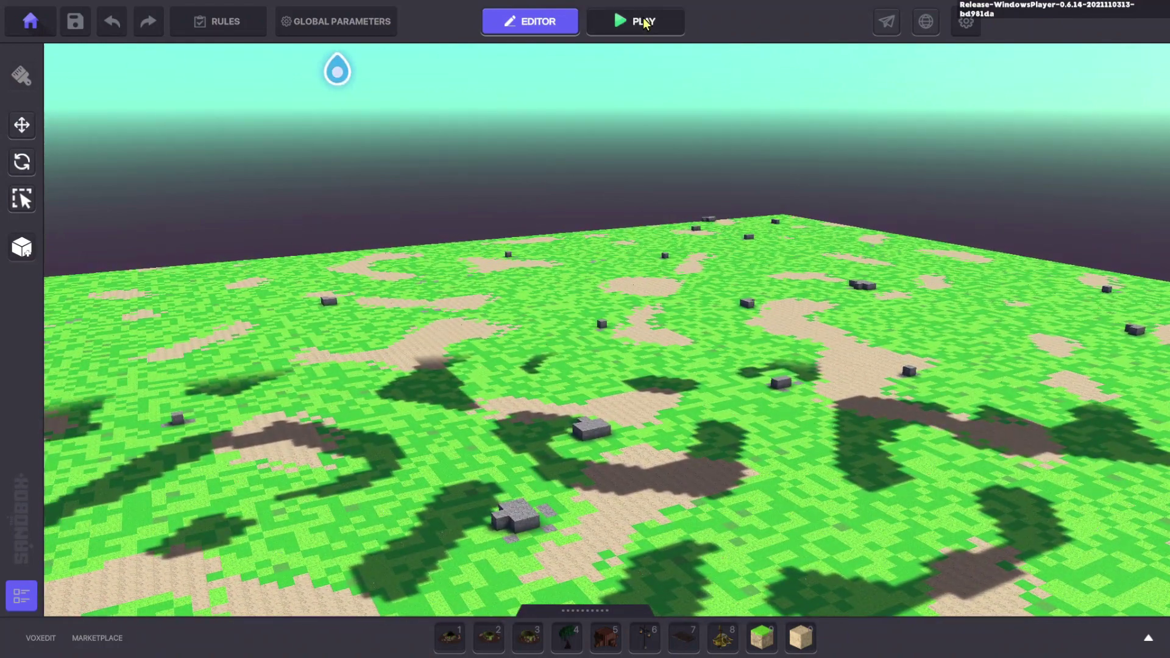
{"action": "left_click", "coordinate": [637, 22]}
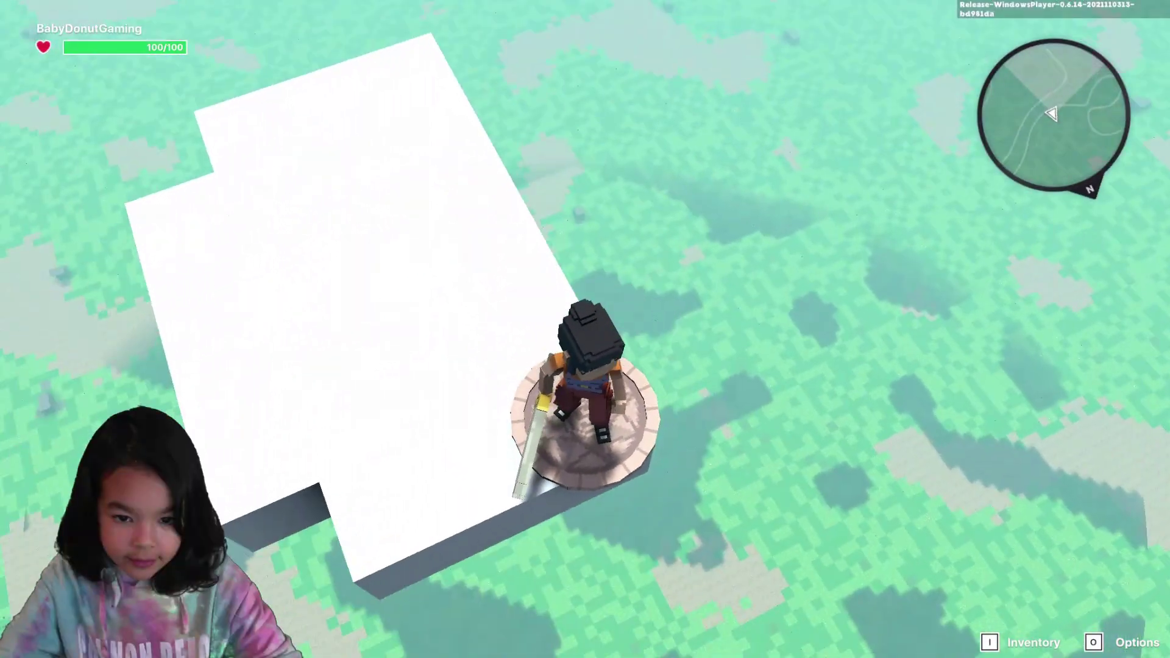
{"action": "left_click", "coordinate": [585, 329]}
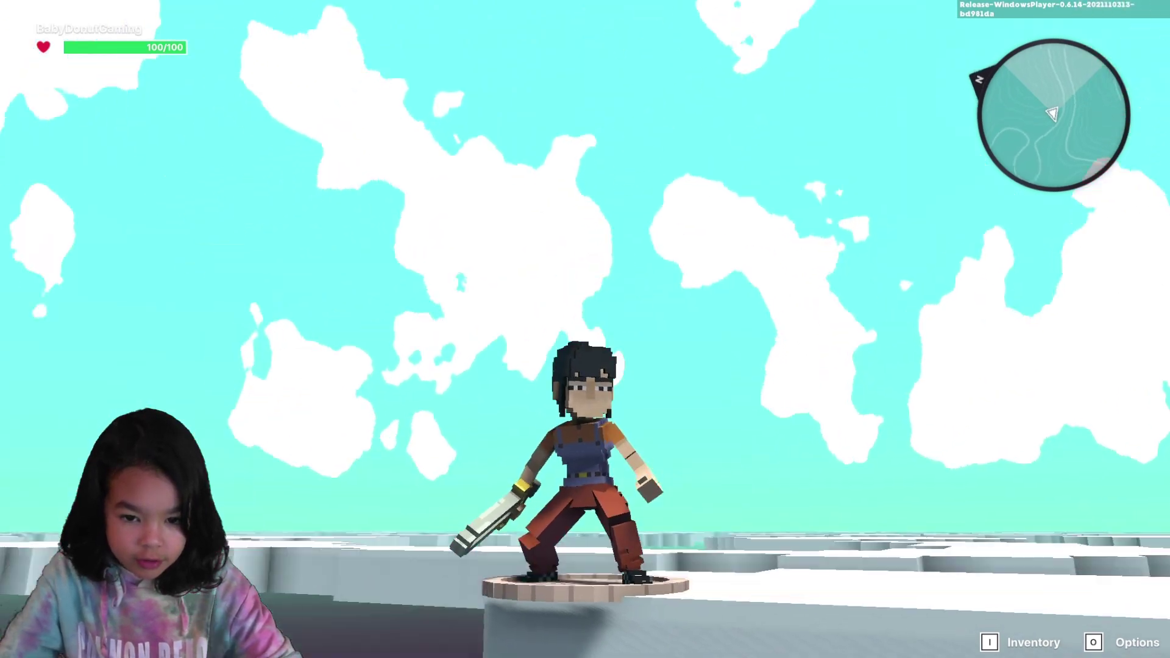
{"action": "key", "text": "space"}
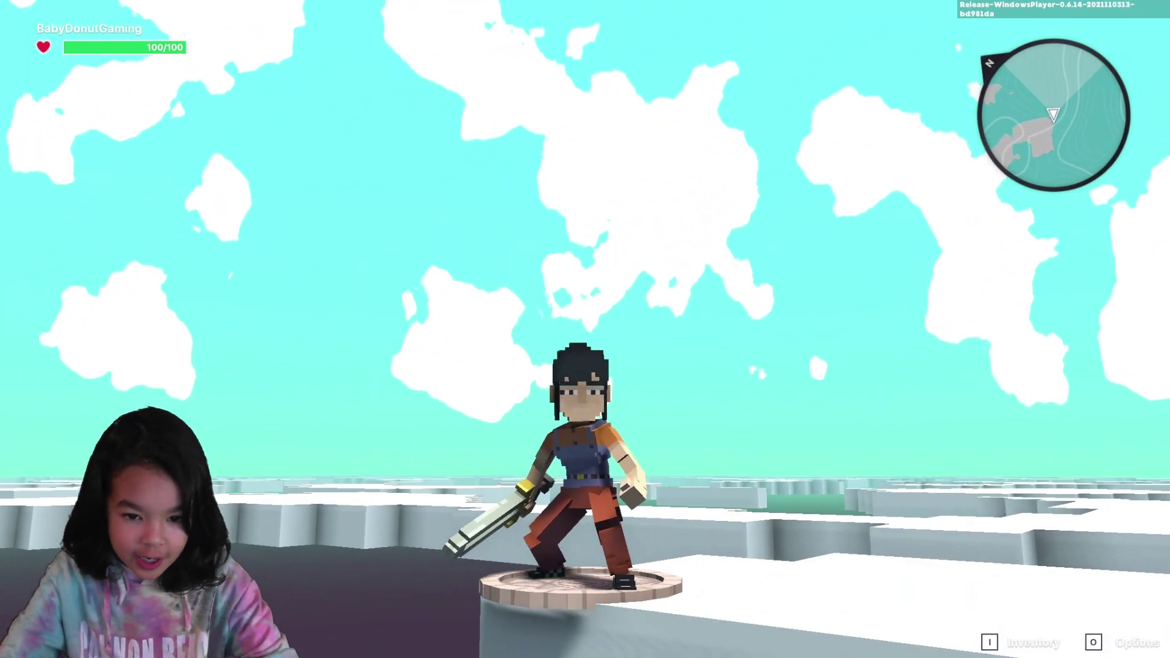
{"action": "key", "text": "w"}
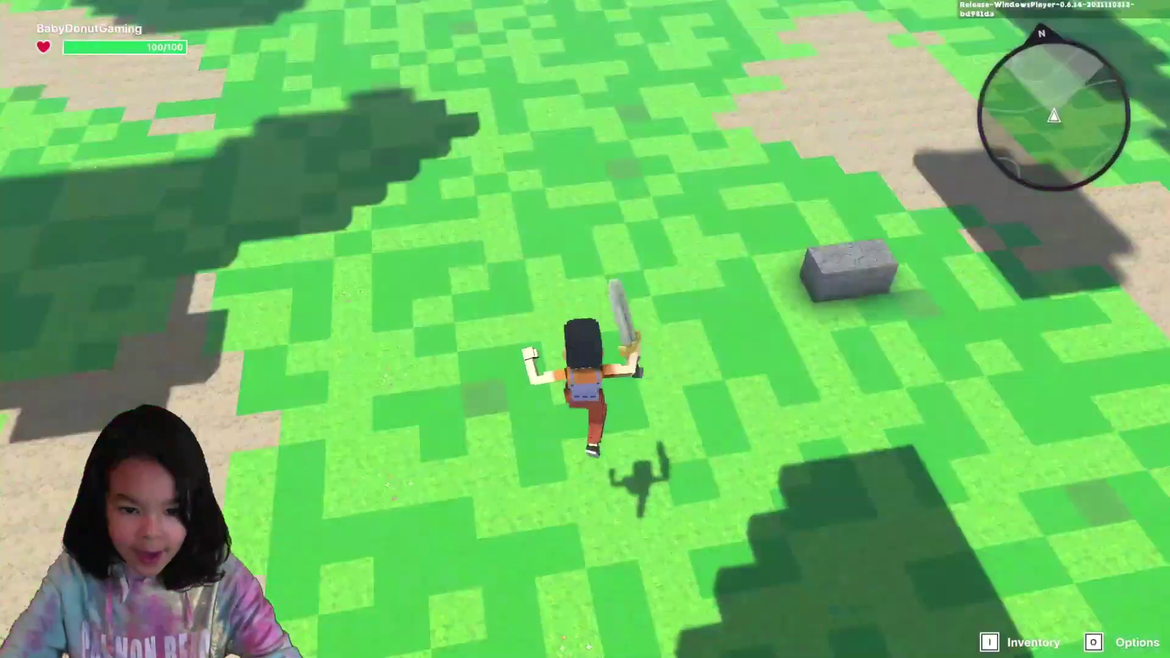
Explore the meadow by running and jumping with the avatar, and return to the editor
{"action": "key", "text": "w"}
{"action": "key", "text": "w"}
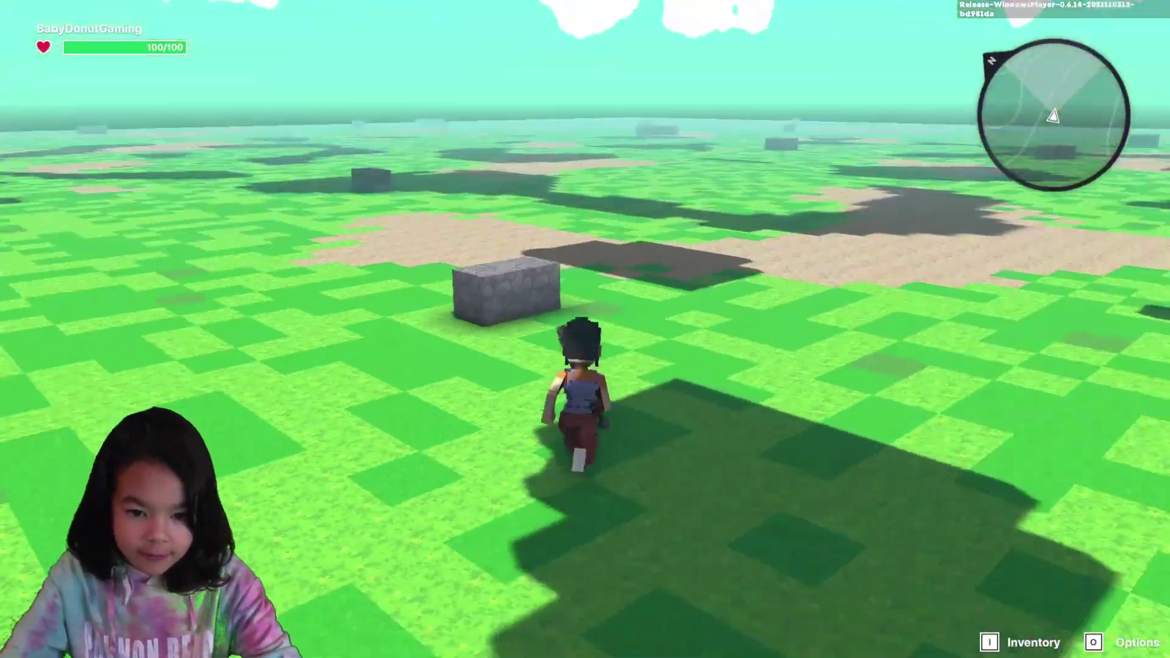
{"action": "key", "text": "space"}
{"action": "key", "text": "w"}
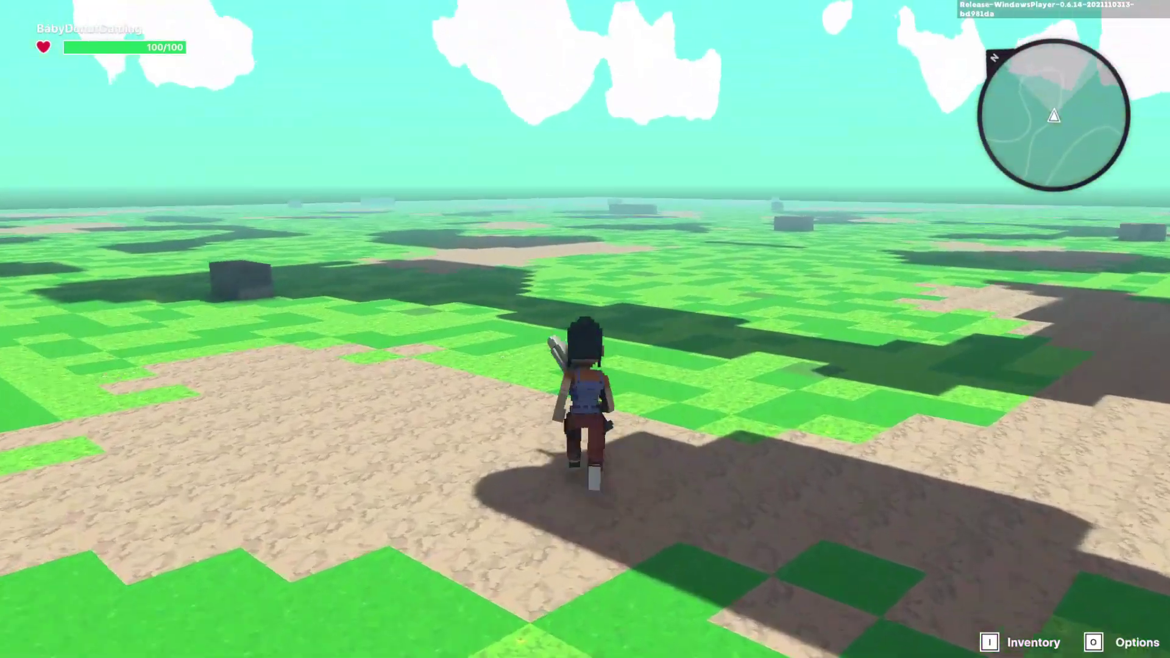
{"action": "key", "text": "space"}
{"action": "key", "text": "w"}
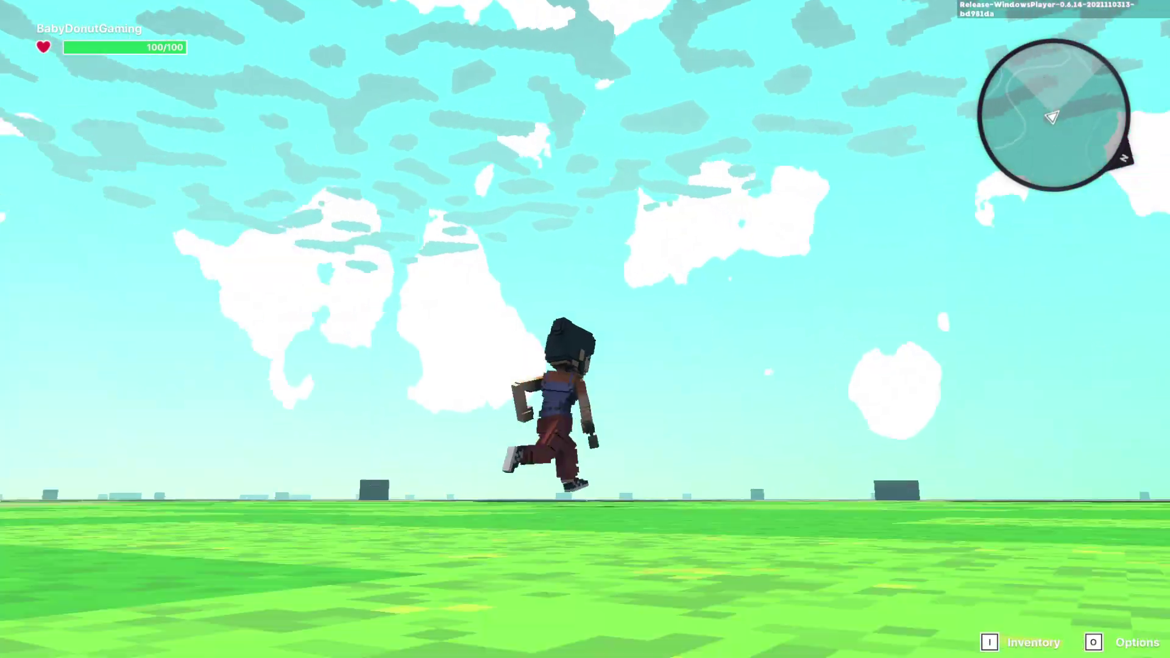
{"action": "key", "text": "space"}
{"action": "key", "text": "w"}
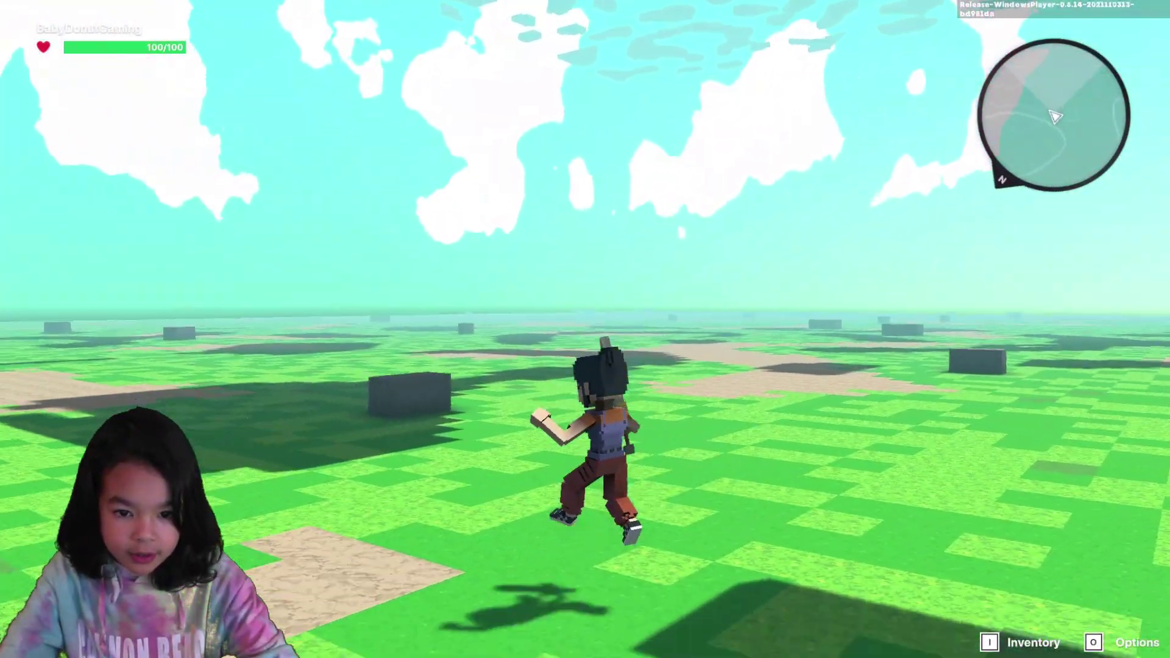
{"action": "key", "text": "space"}
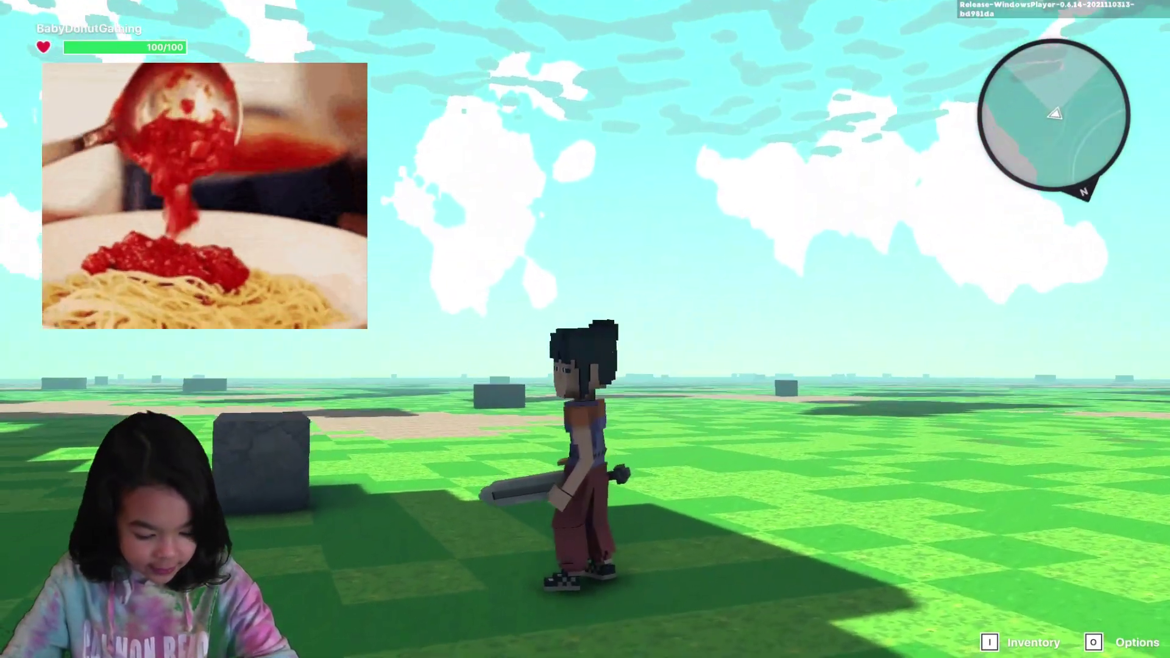
{"action": "key", "text": "Escape"}
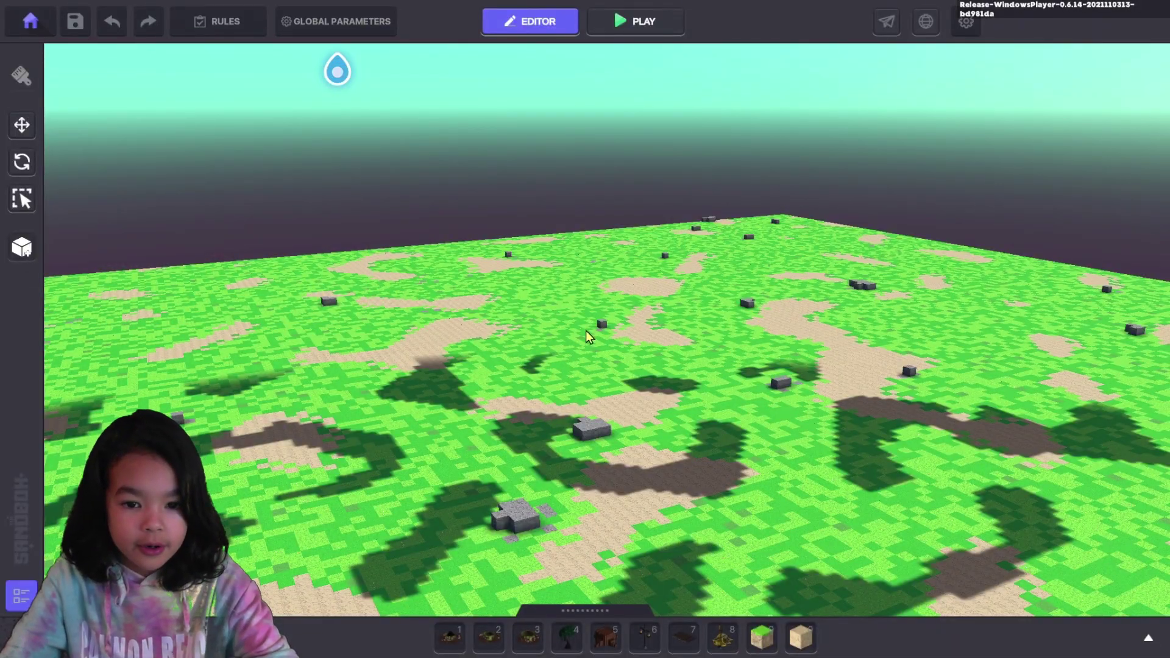
Expand the asset library and search it for "tree"
{"action": "scroll", "coordinate": [586, 330], "scroll_direction": "down", "scroll_amount": 2}
{"action": "scroll", "coordinate": [513, 322], "scroll_direction": "down", "scroll_amount": 2}
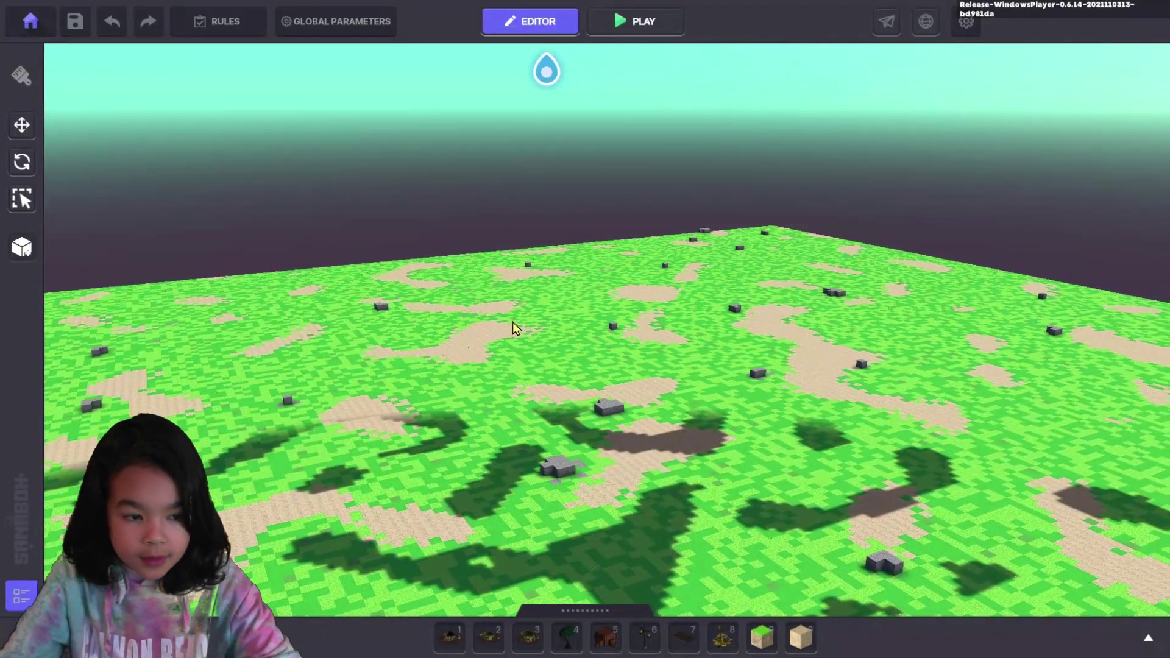
{"action": "right_click_drag", "start_coordinate": [513, 322], "coordinate": [504, 311]}
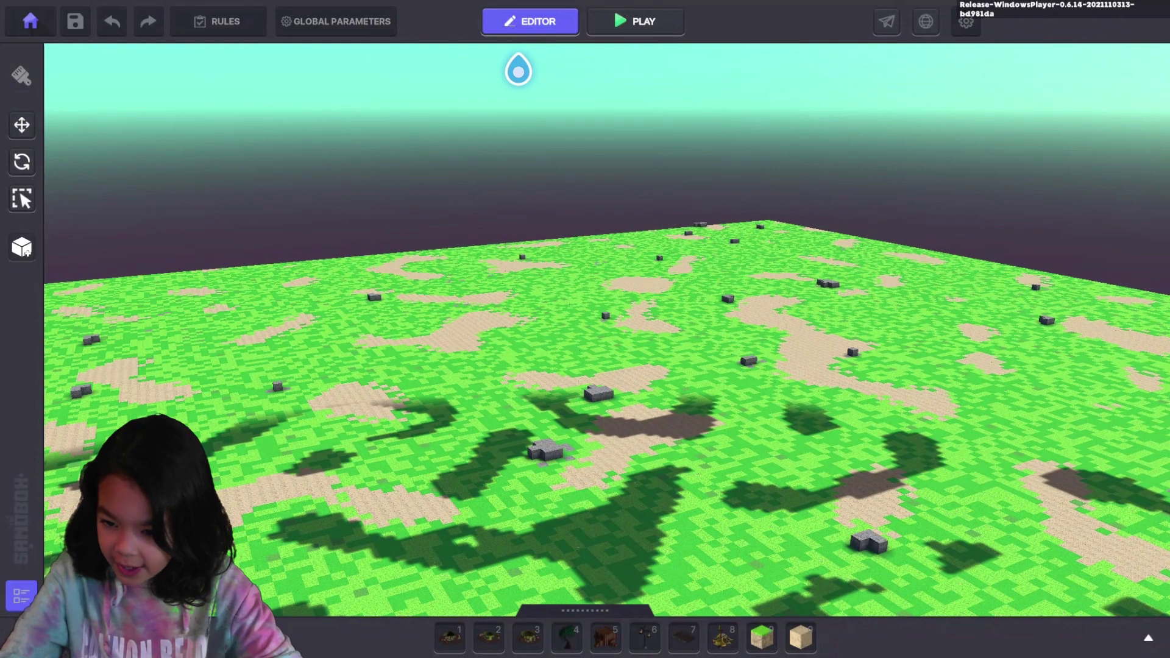
{"action": "left_click", "coordinate": [1150, 640]}
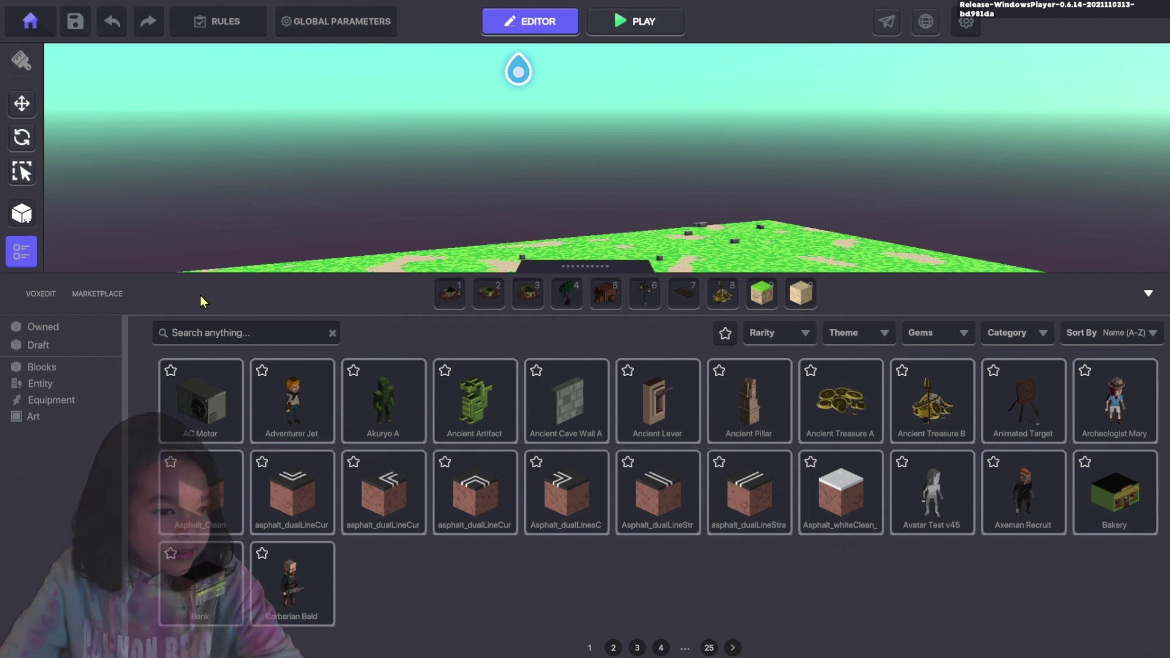
{"action": "left_click", "coordinate": [207, 335]}
{"action": "type", "text": "tree"}
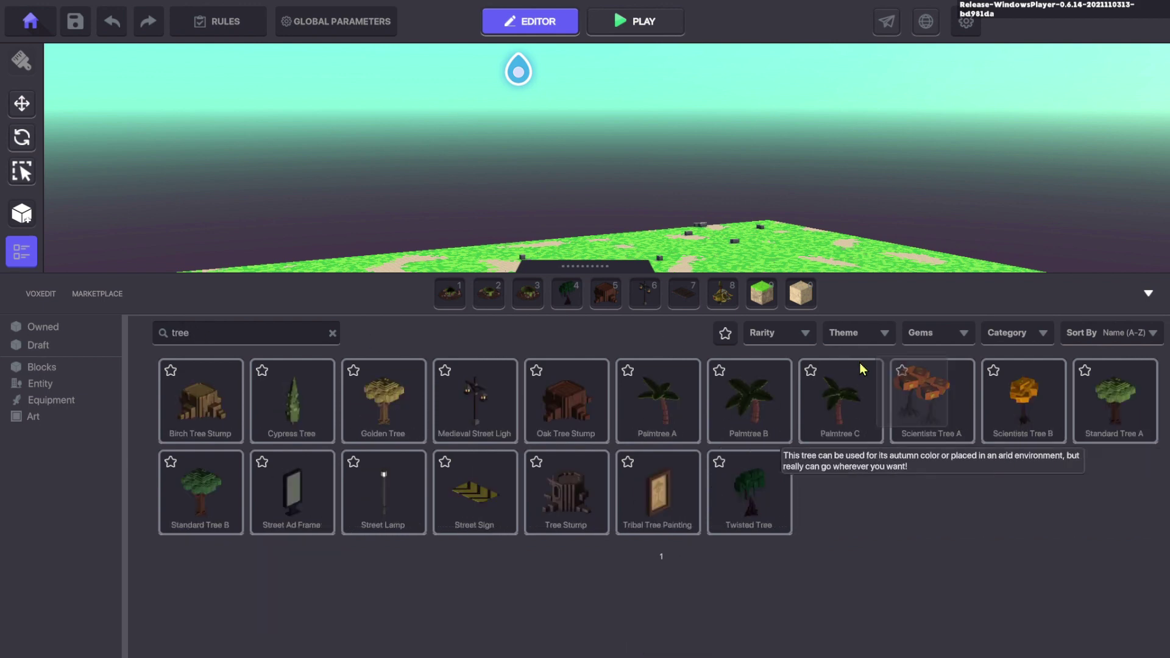
Assign Scientists Tree A to hotbar slot 1 and Oak Tree Stump to slot 2, and collapse the asset library
{"action": "left_click_drag", "start_coordinate": [920, 393], "coordinate": [450, 293]}
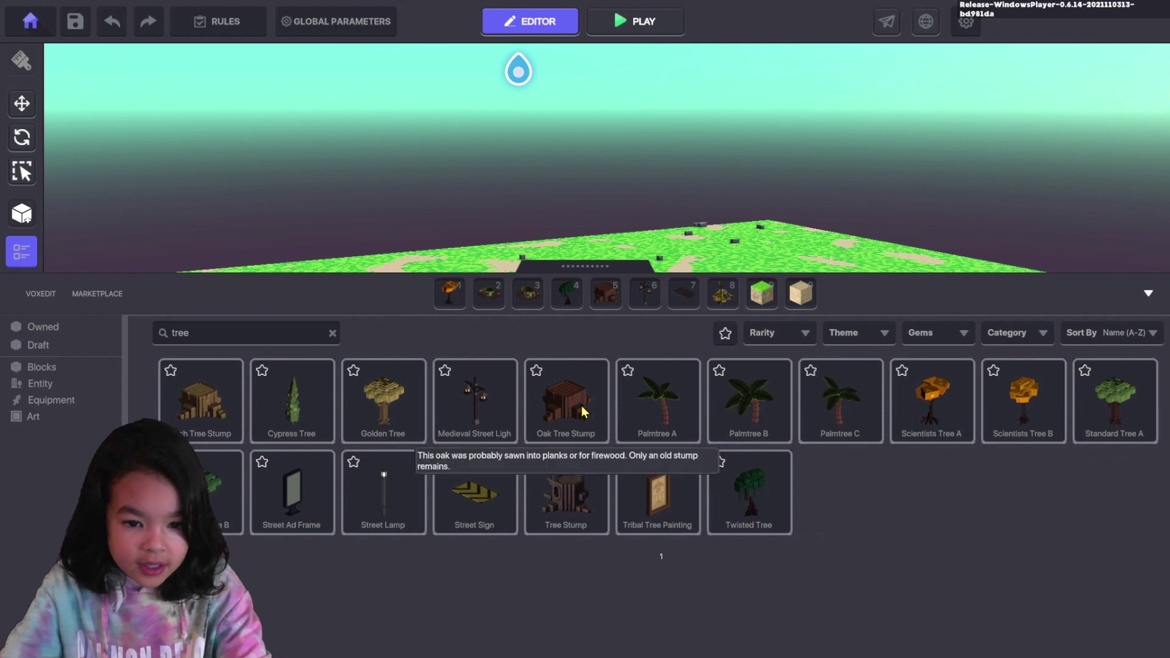
{"action": "left_click_drag", "start_coordinate": [542, 372], "coordinate": [494, 296]}
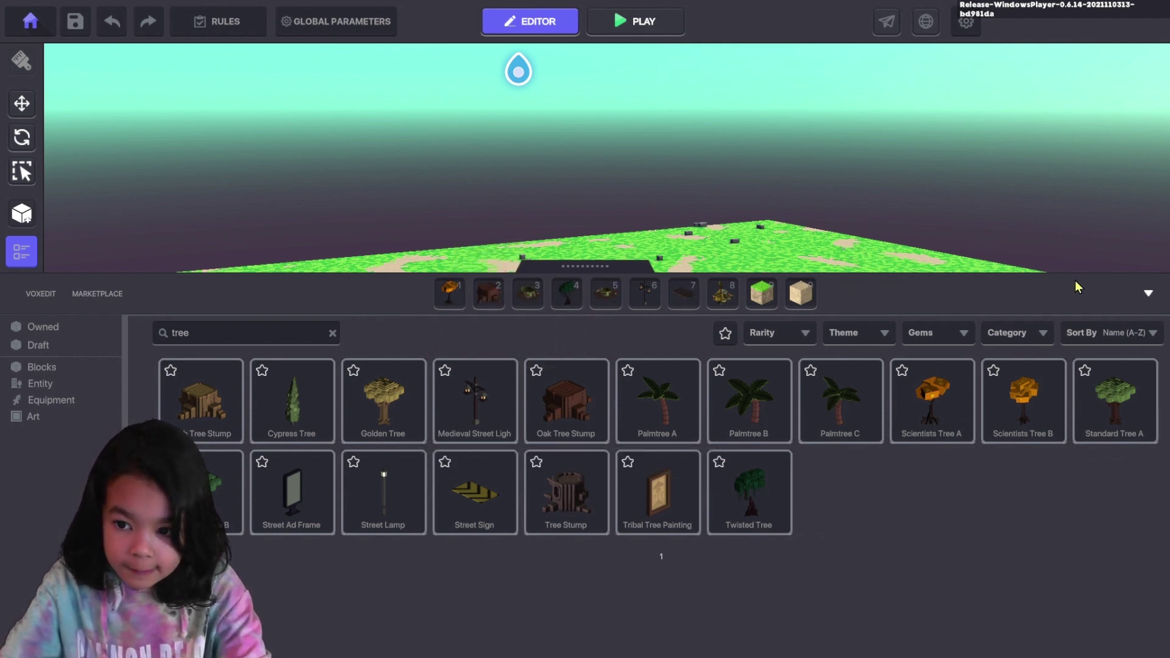
{"action": "left_click", "coordinate": [1148, 297]}
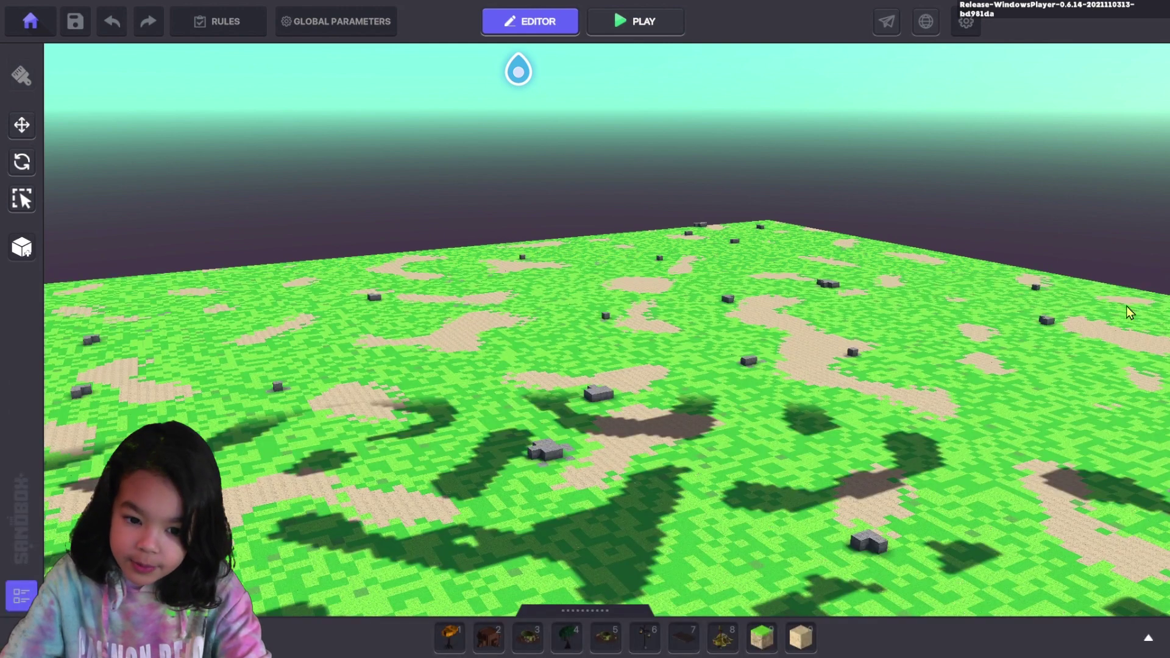
Place five Scientists Tree A entities spread across the near part of the meadow
{"action": "left_click", "coordinate": [451, 647]}
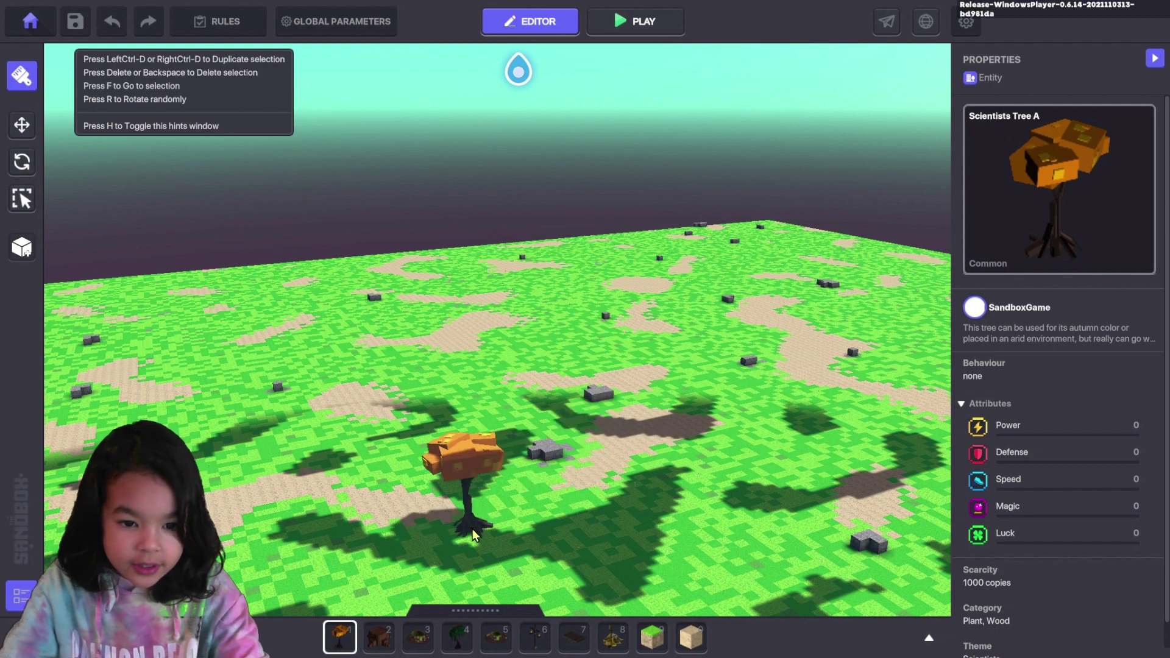
{"action": "left_click", "coordinate": [493, 477]}
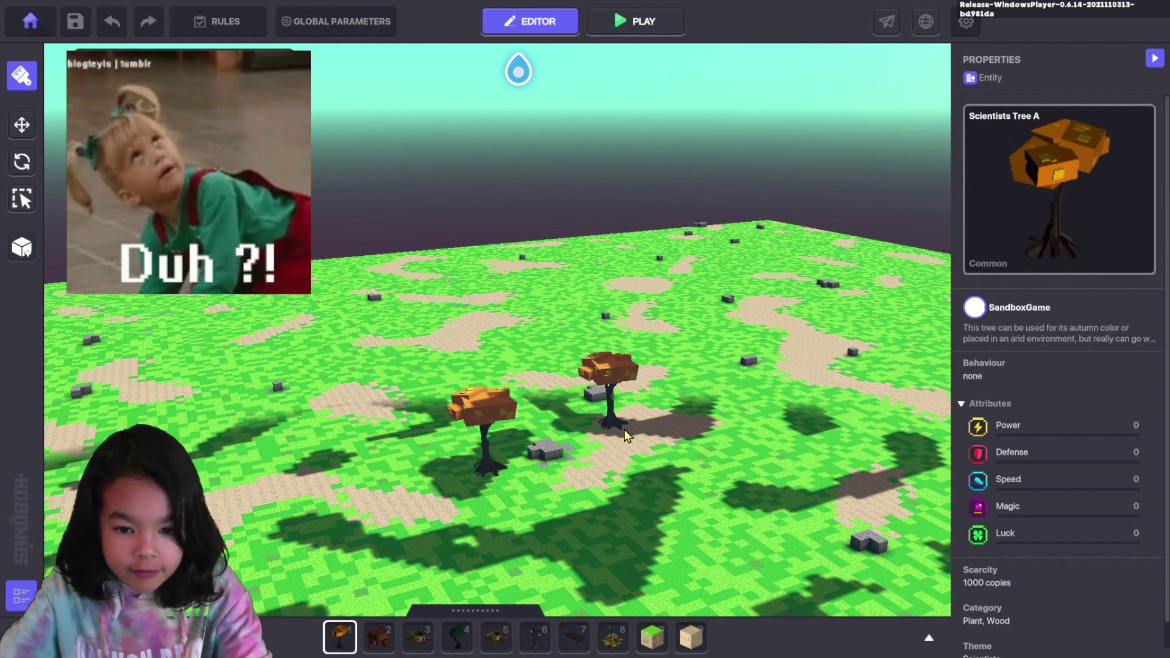
{"action": "left_click", "coordinate": [740, 522]}
{"action": "left_click", "coordinate": [299, 517]}
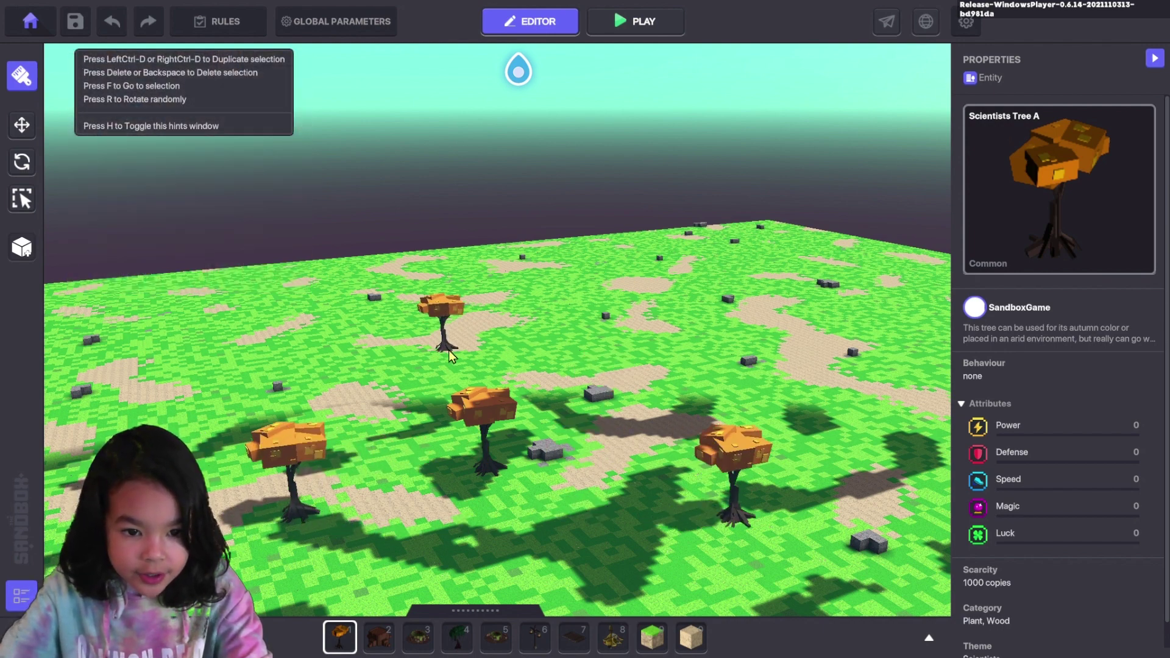
{"action": "left_click", "coordinate": [449, 349]}
{"action": "left_click", "coordinate": [594, 566]}
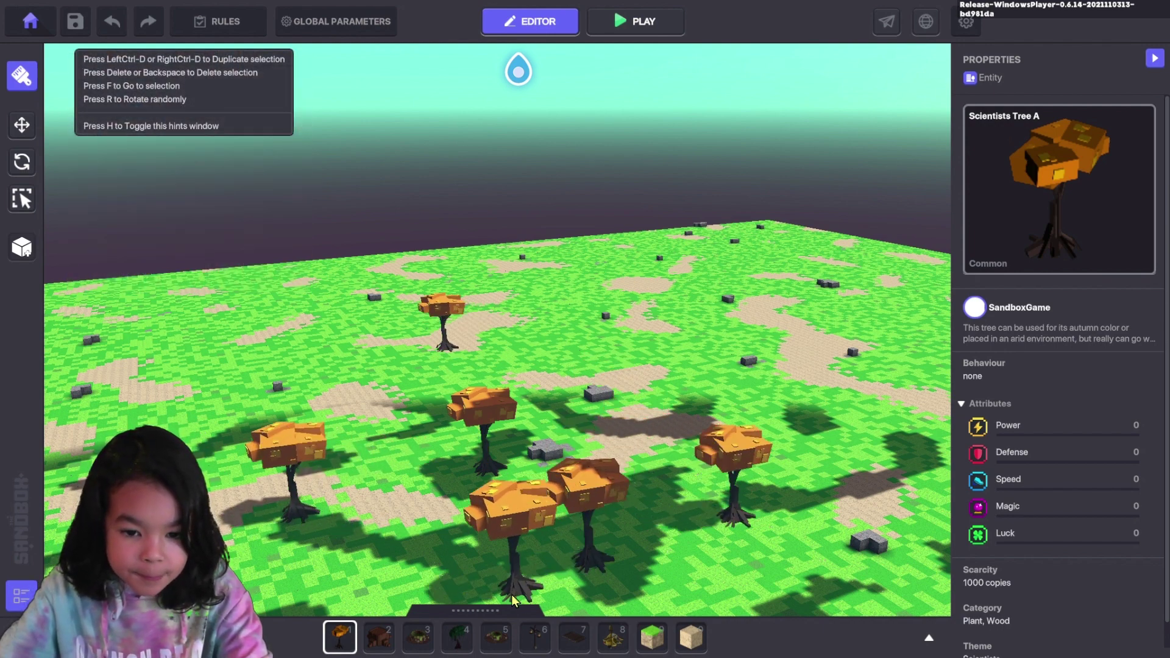
{"action": "left_click", "coordinate": [431, 421]}
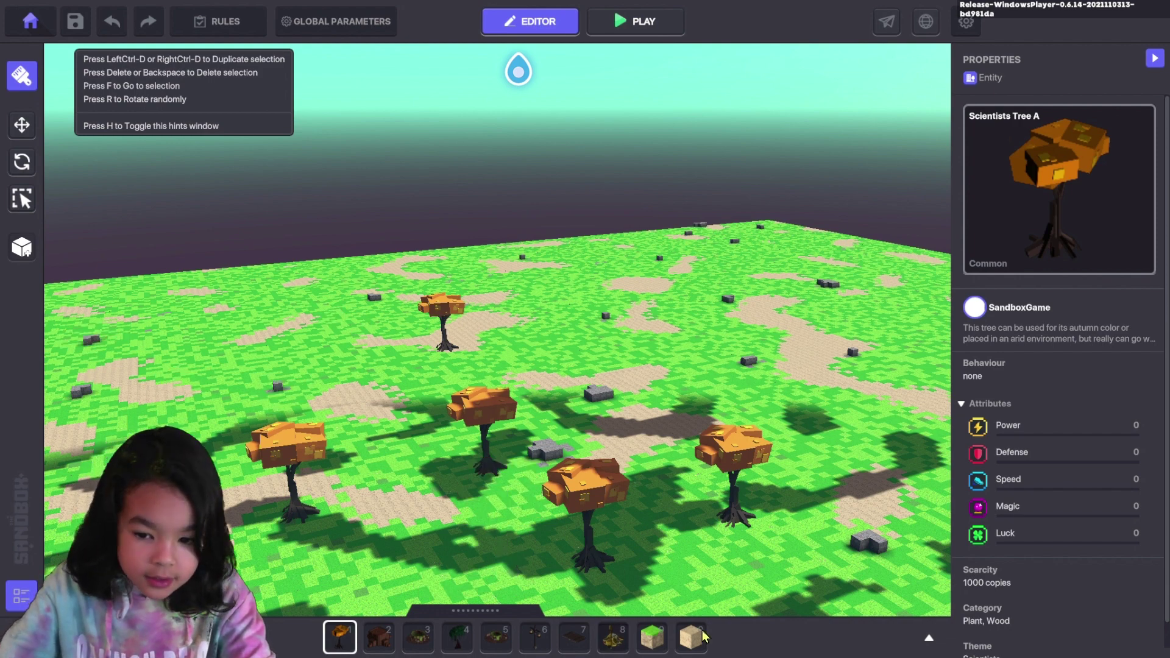
Search the asset library for "wol", assign Grey Wolf to hotbar slot 3, and collapse the library
{"action": "left_click", "coordinate": [930, 640]}
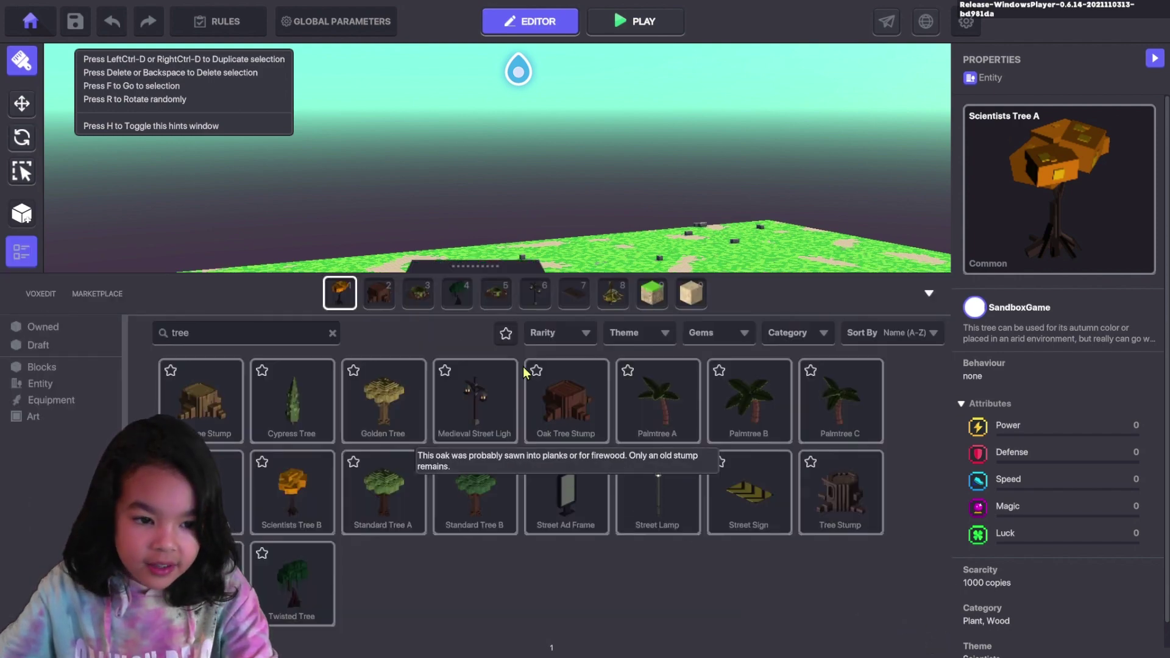
{"action": "key", "text": "BackSpace"}
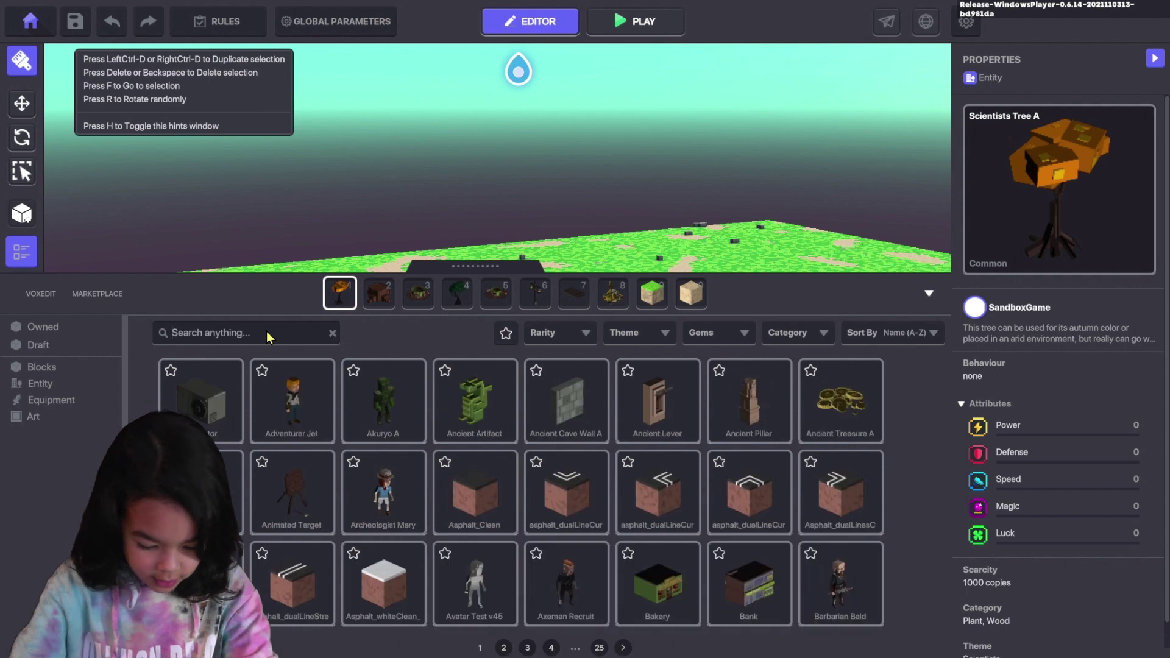
{"action": "type", "text": "w"}
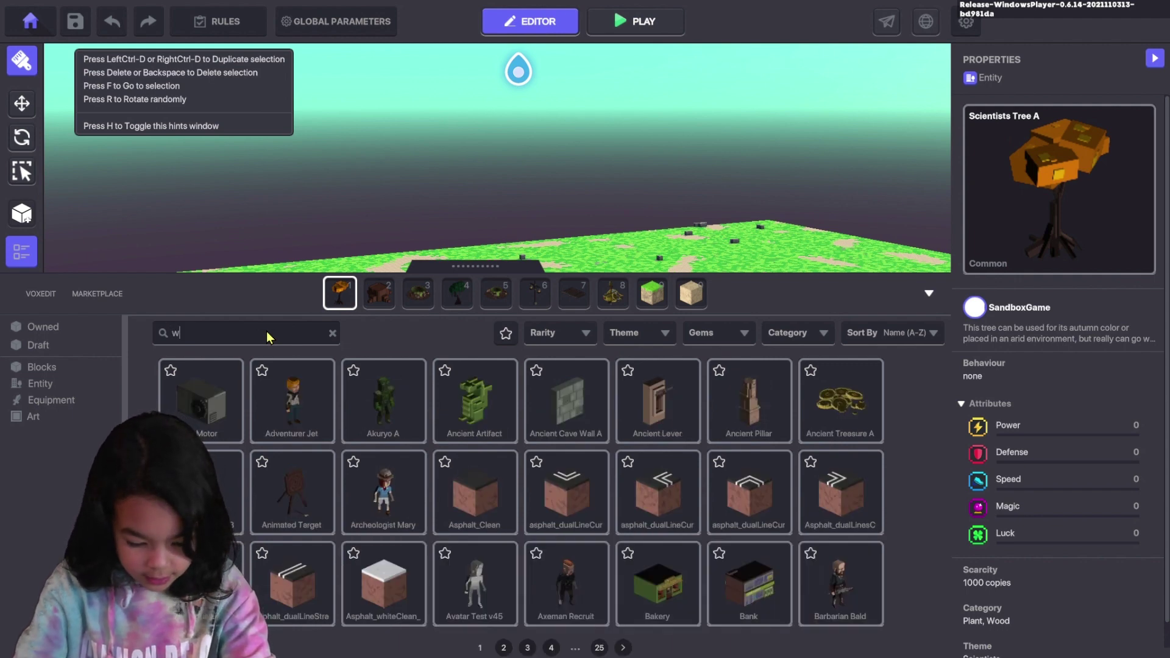
{"action": "type", "text": "ol"}
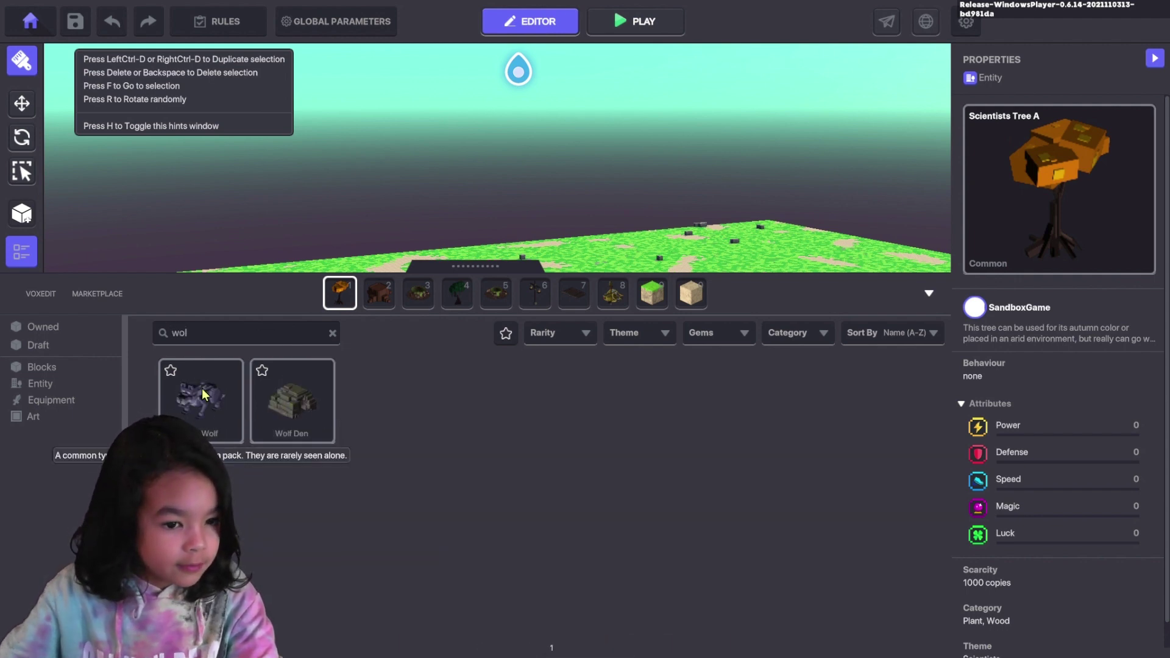
{"action": "left_click_drag", "start_coordinate": [230, 418], "coordinate": [419, 292]}
{"action": "left_click", "coordinate": [929, 293]}
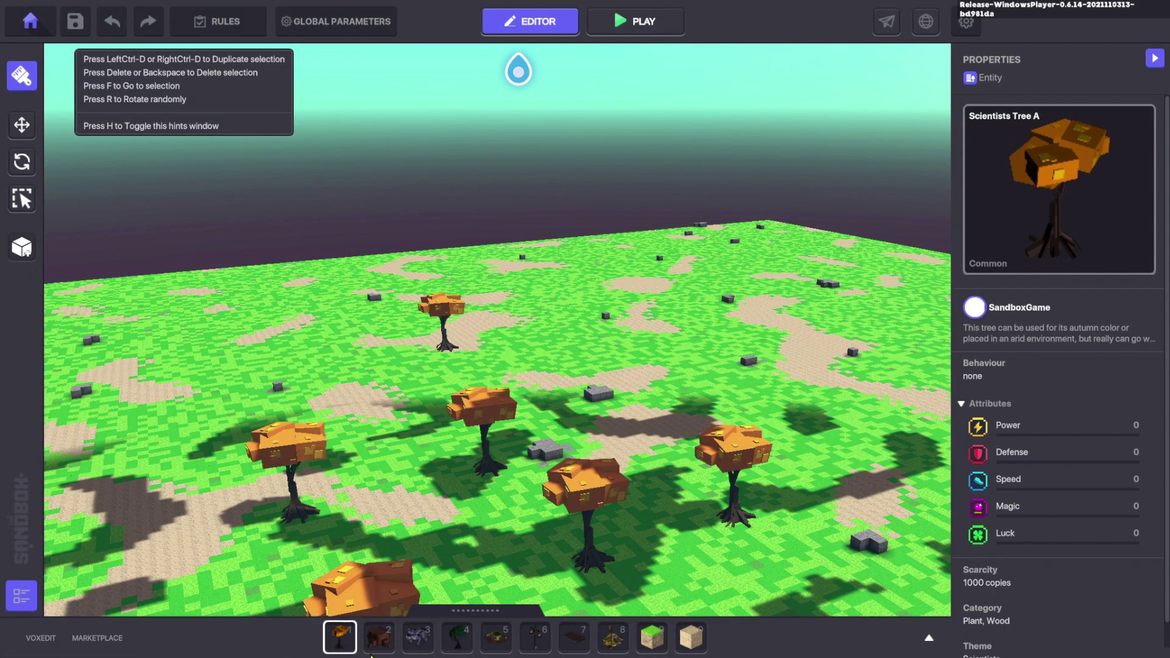
Place a Grey Wolf on the grass among the Scientists Tree A entities and view it up close
{"action": "left_click", "coordinate": [419, 636]}
{"action": "left_click", "coordinate": [468, 548]}
{"action": "scroll", "coordinate": [468, 550], "scroll_direction": "up", "scroll_amount": 10}
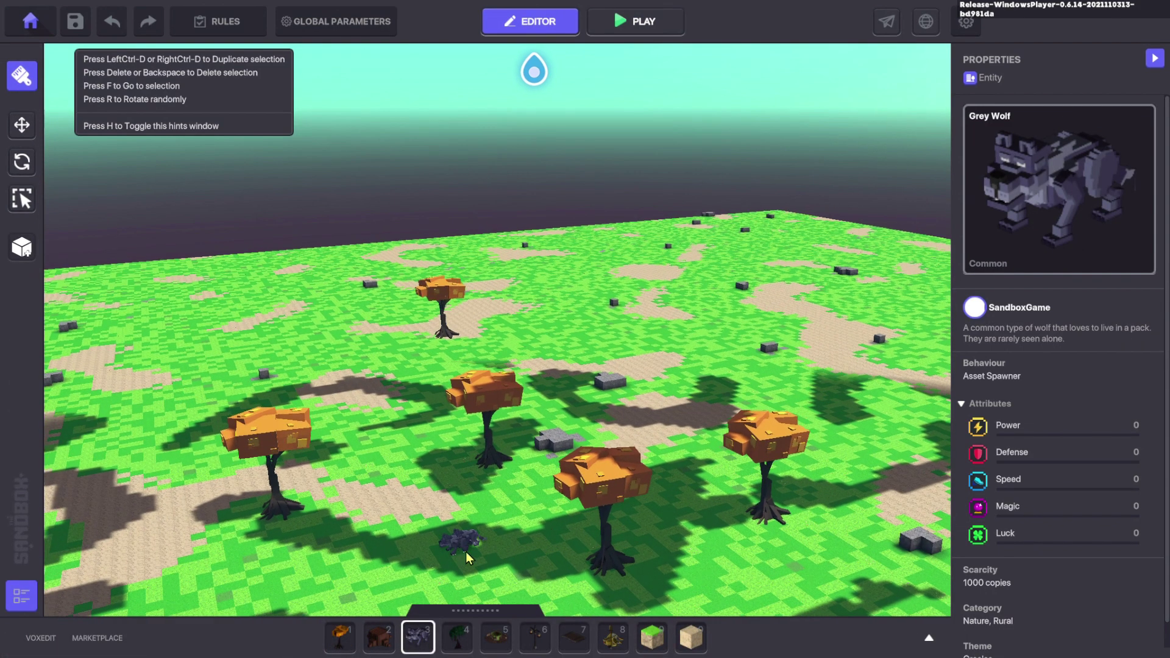
{"action": "scroll", "coordinate": [487, 550], "scroll_direction": "up", "scroll_amount": 8}
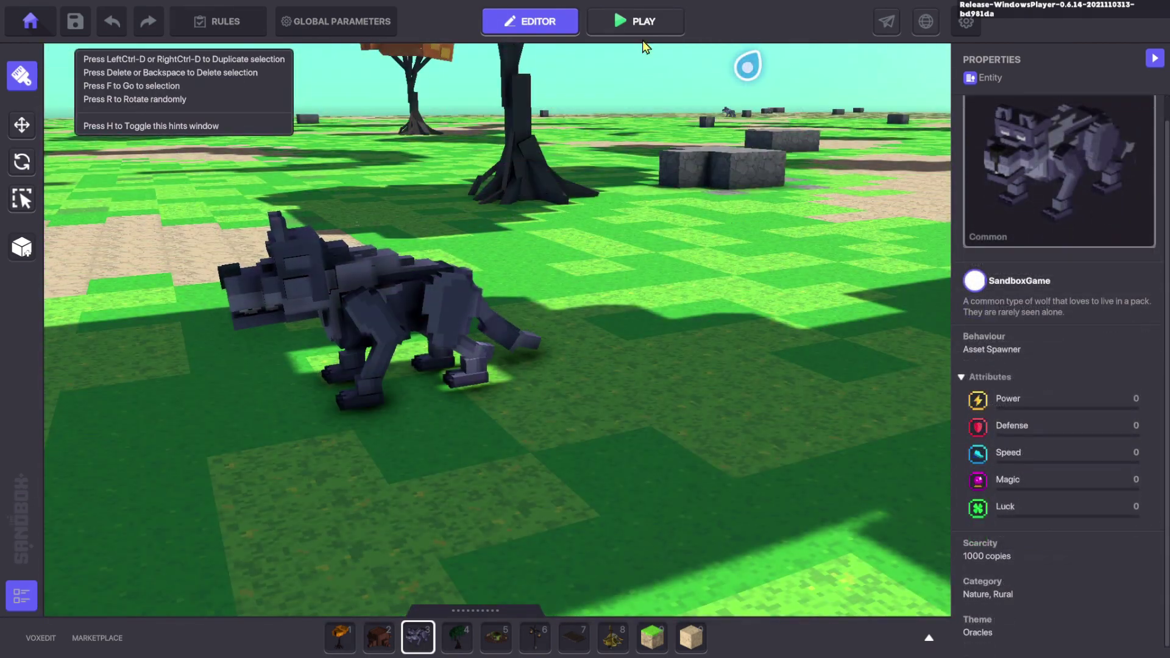
Playtest the meadow by running to the Grey Wolf and striking it with the sword, and return to the editor
{"action": "left_click", "coordinate": [643, 29]}
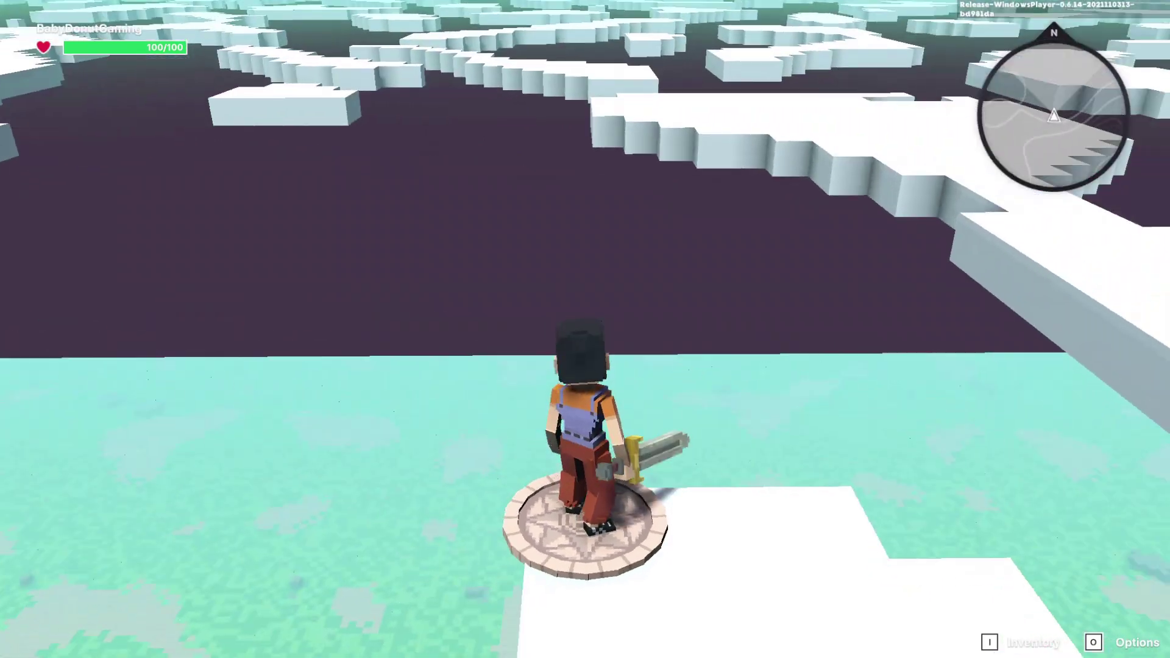
{"action": "key", "text": "w"}
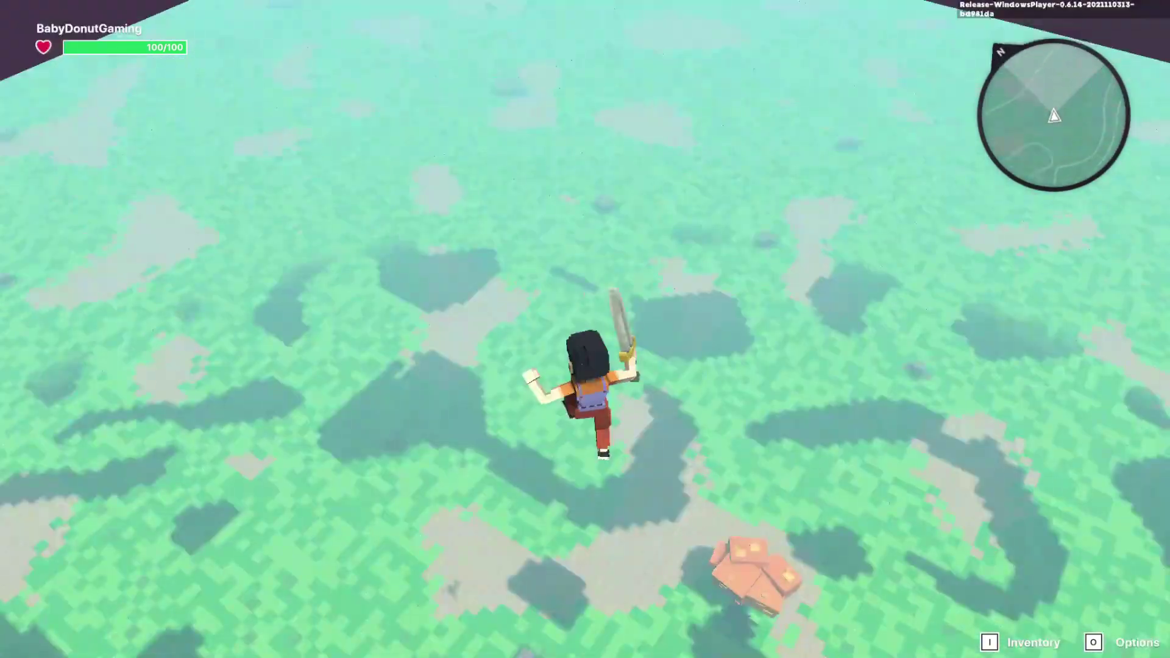
{"action": "key", "text": "w"}
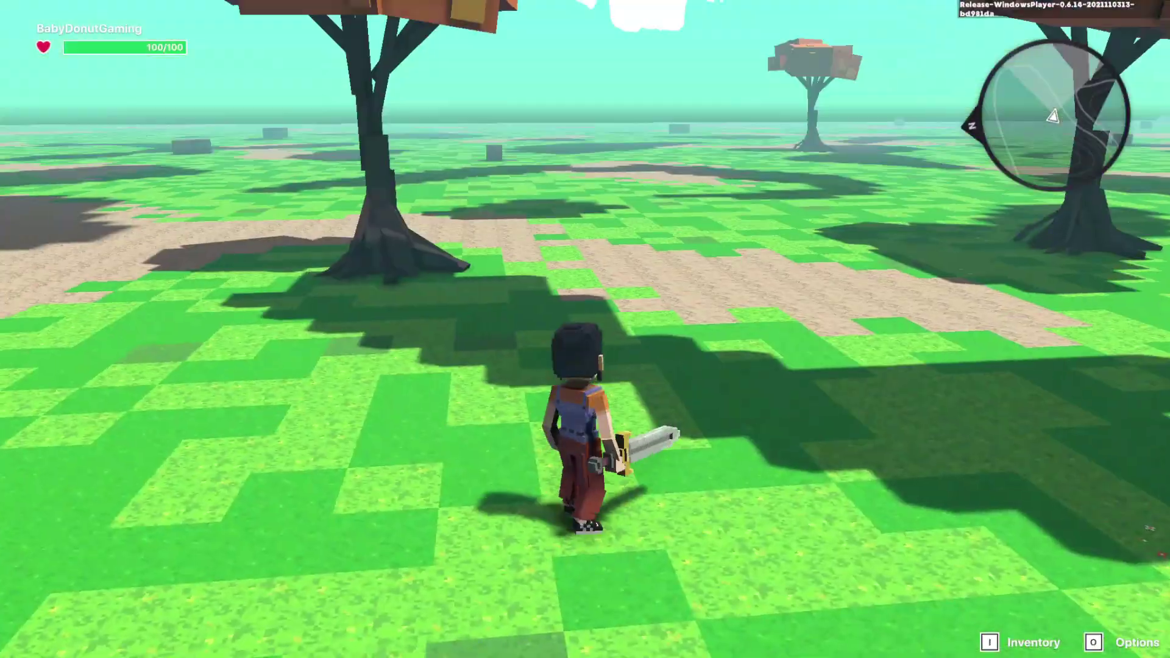
{"action": "key", "text": "w"}
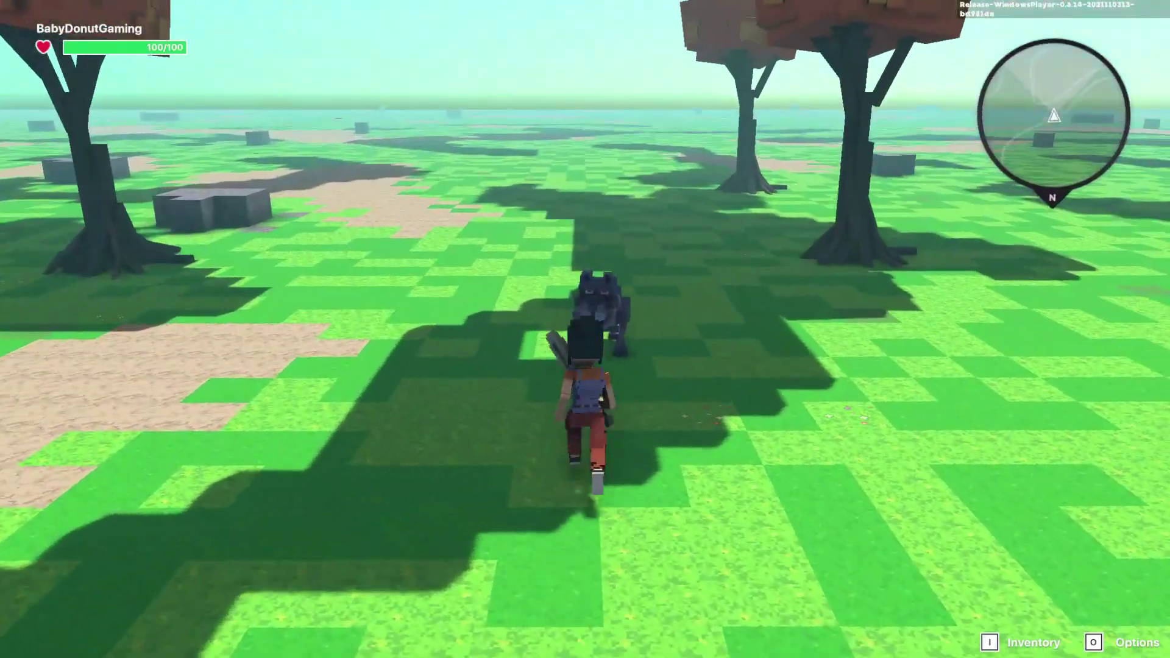
{"action": "key", "text": "w"}
{"action": "left_click", "coordinate": [585, 329]}
{"action": "left_click", "coordinate": [585, 329]}
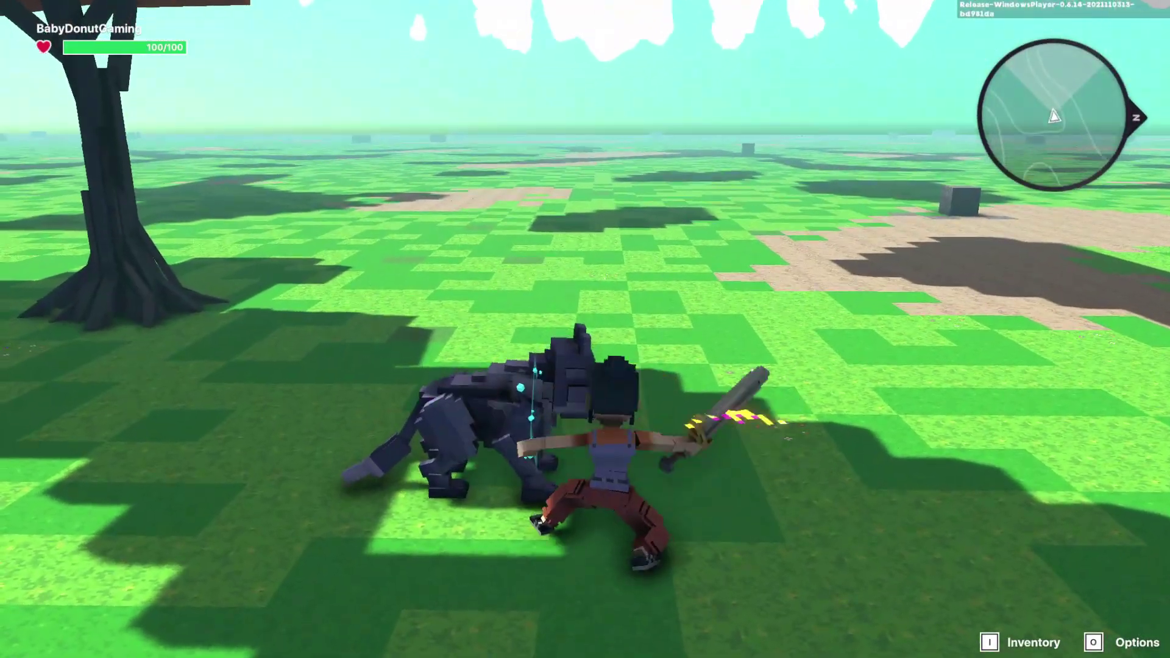
{"action": "left_click", "coordinate": [585, 329]}
{"action": "left_click", "coordinate": [585, 329]}
{"action": "left_click", "coordinate": [585, 329]}
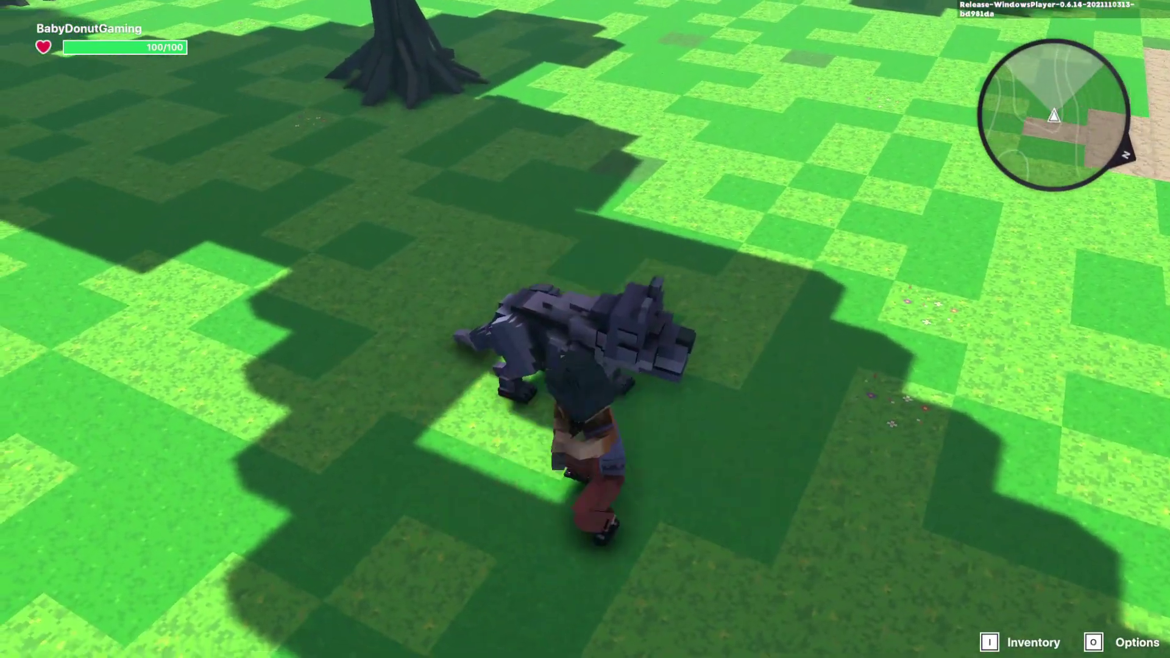
{"action": "left_click", "coordinate": [585, 329]}
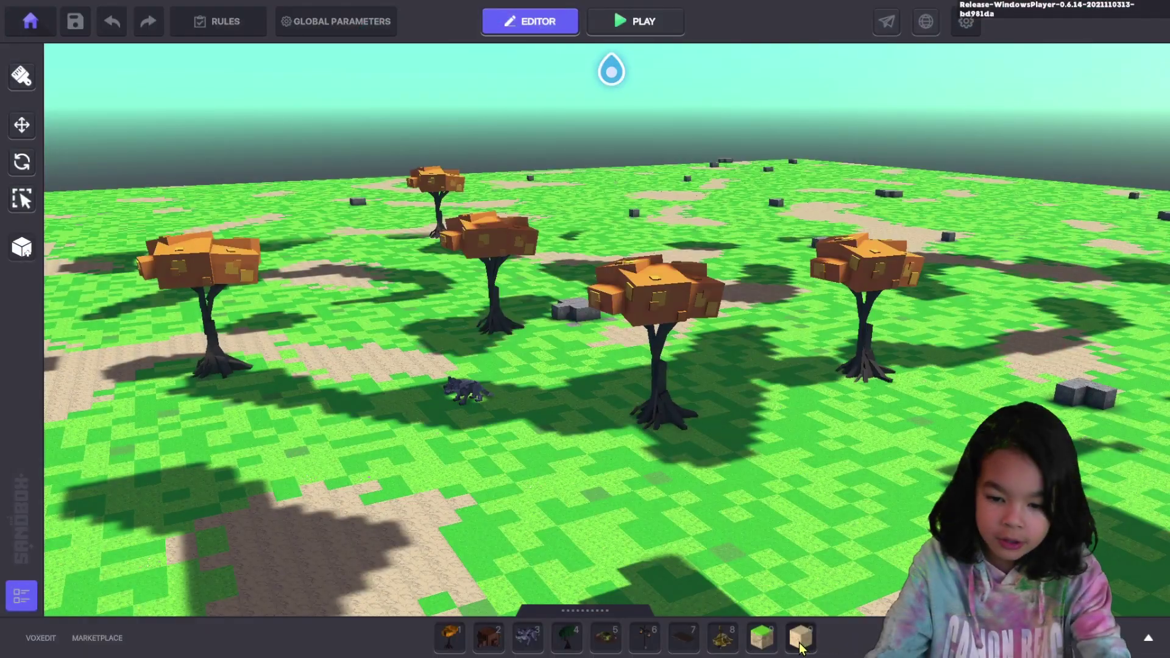
Lay a rectangular, one-block-high platform of Sand blocks on the grass in front of the Grey Wolf
{"action": "left_click", "coordinate": [800, 640]}
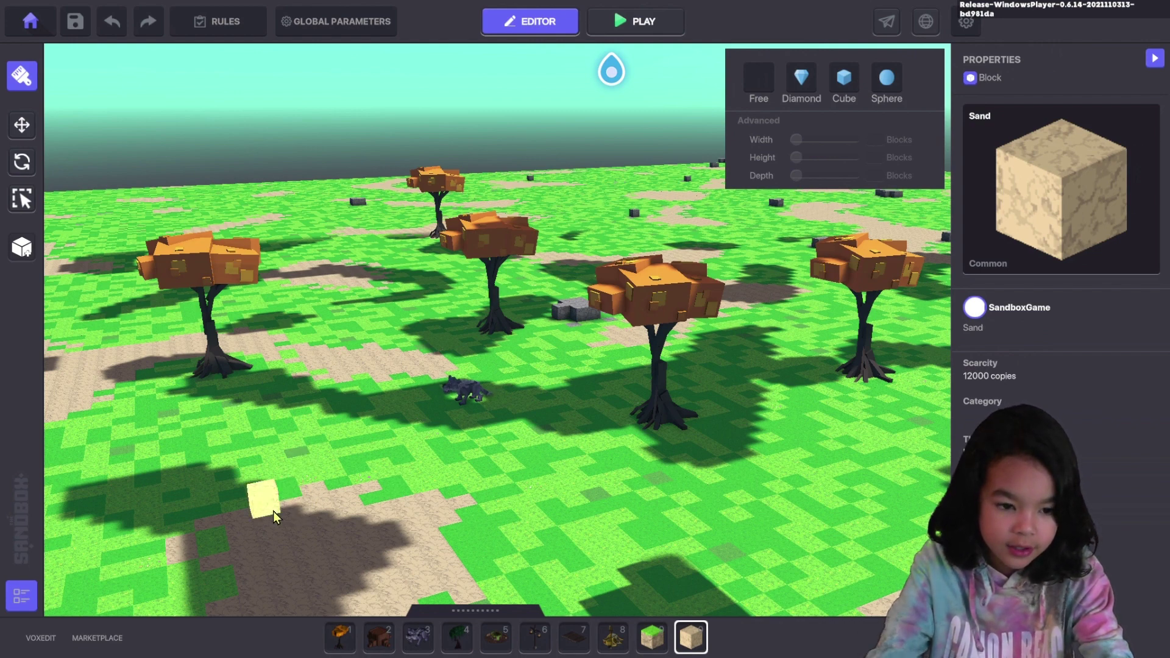
{"action": "left_click_drag", "start_coordinate": [401, 529], "coordinate": [749, 533]}
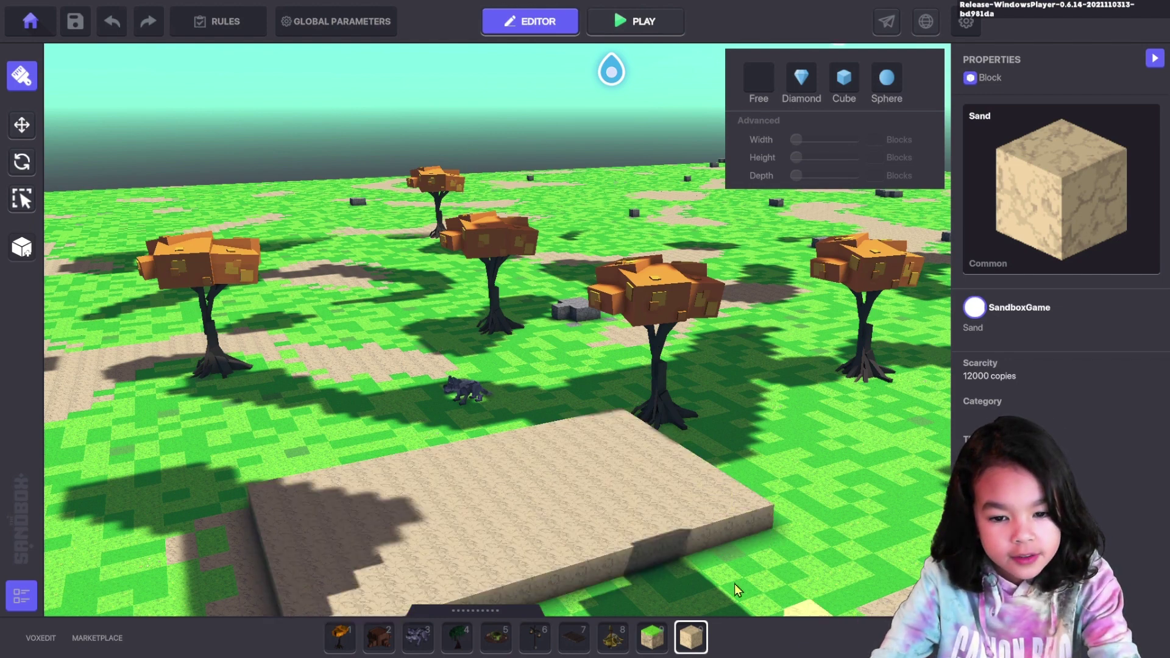
{"action": "middle_click_drag", "start_coordinate": [736, 564], "coordinate": [745, 491]}
{"action": "middle_click_drag", "start_coordinate": [732, 543], "coordinate": [738, 546]}
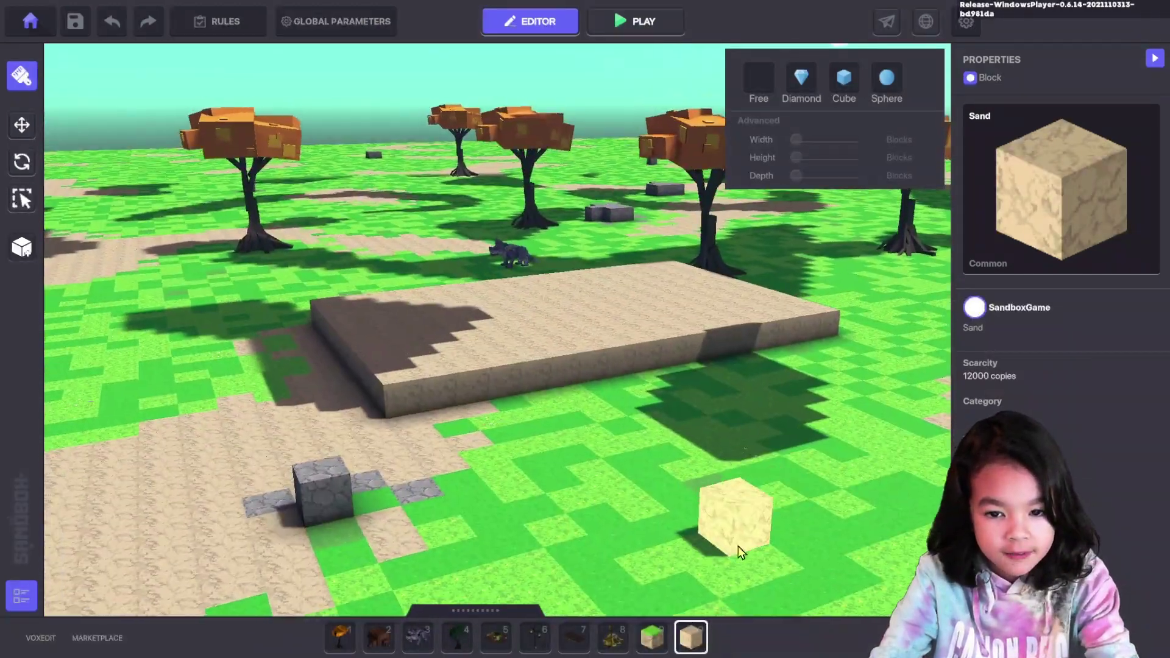
Draw a slightly smaller rectangular layer of Soil with Grass 03 blocks on top of the sand platform
{"action": "key", "text": "w"}
{"action": "key", "text": "9"}
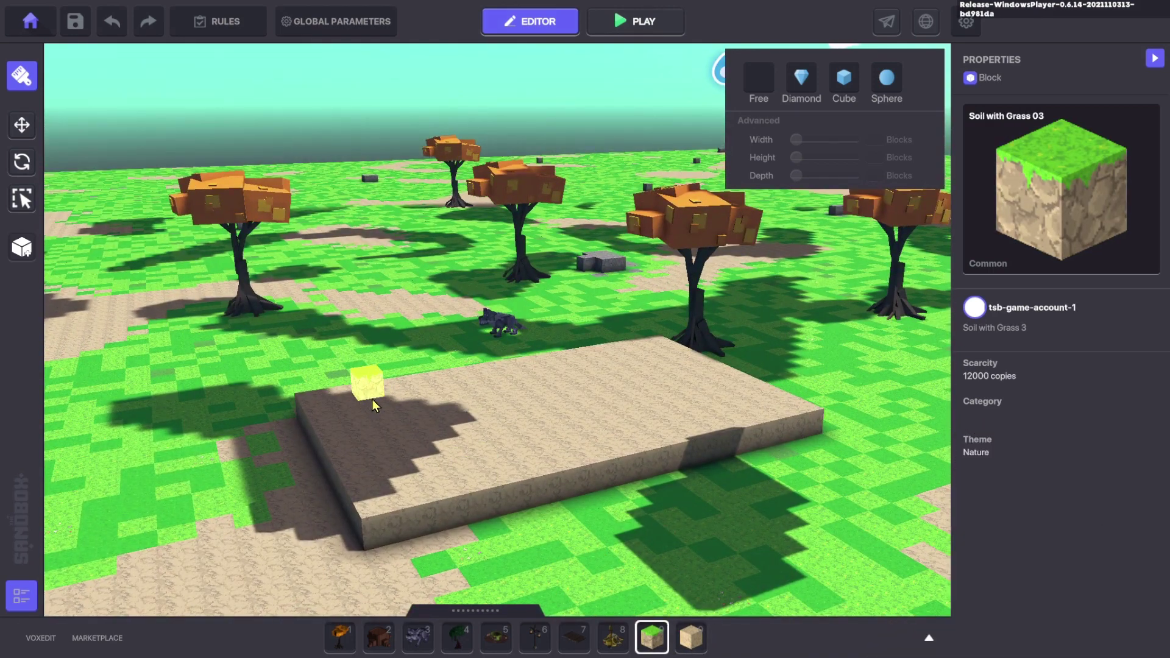
{"action": "left_click_drag", "start_coordinate": [347, 414], "coordinate": [778, 415]}
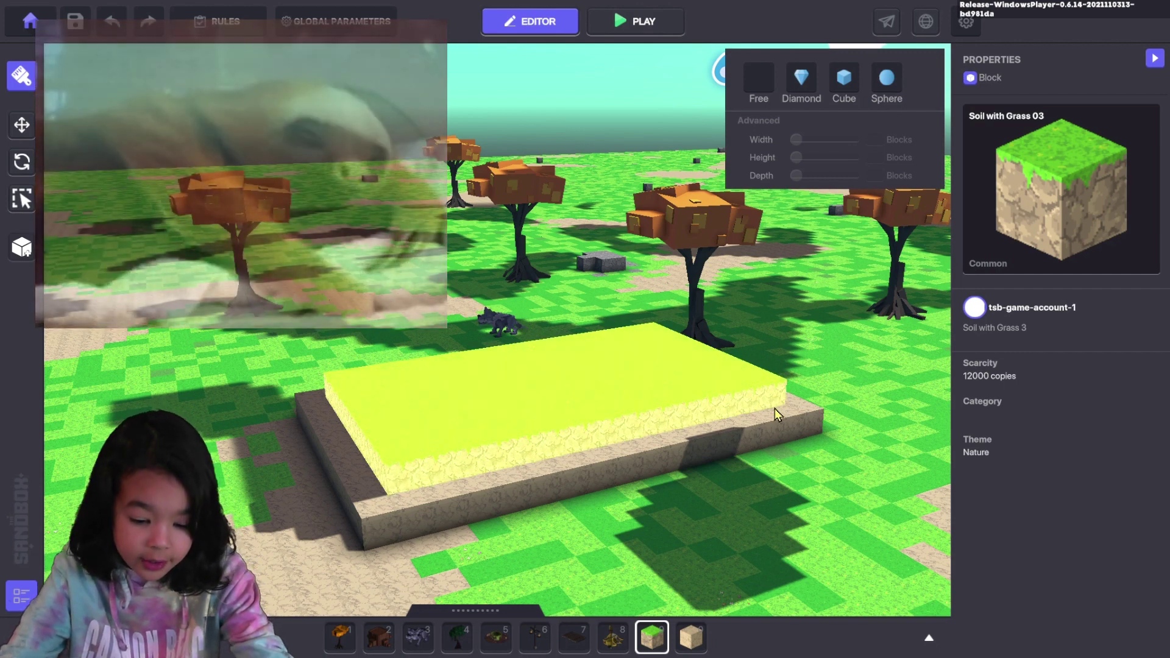
{"action": "left_click_drag", "start_coordinate": [778, 415], "coordinate": [777, 415]}
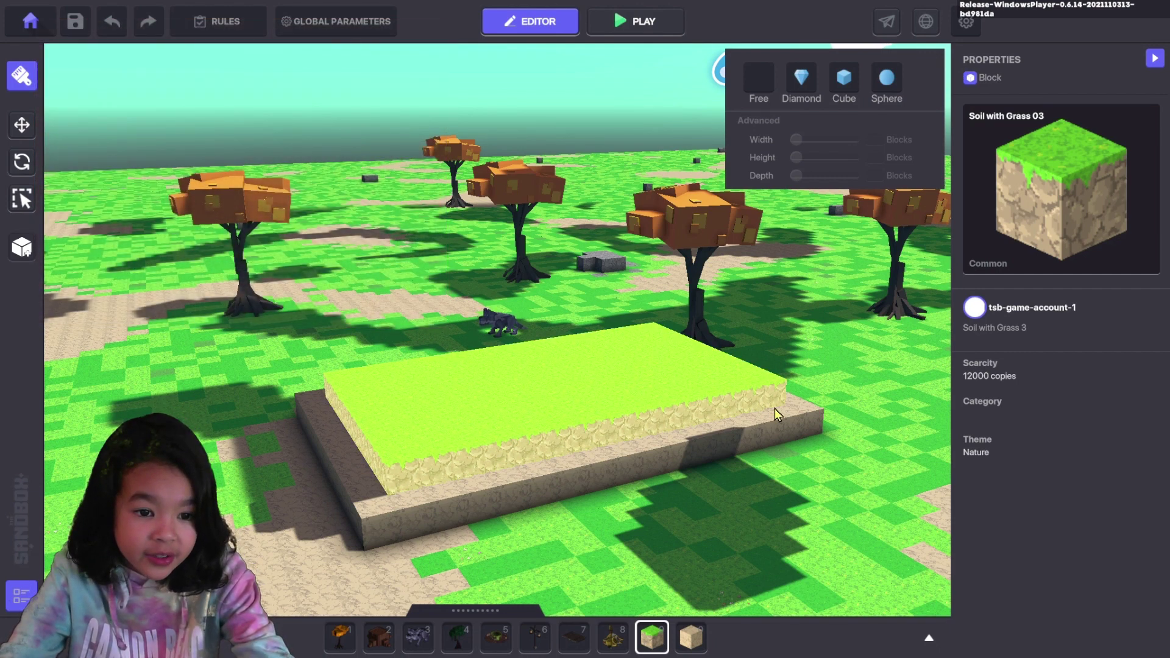
{"action": "left_click_drag", "start_coordinate": [360, 390], "coordinate": [776, 412]}
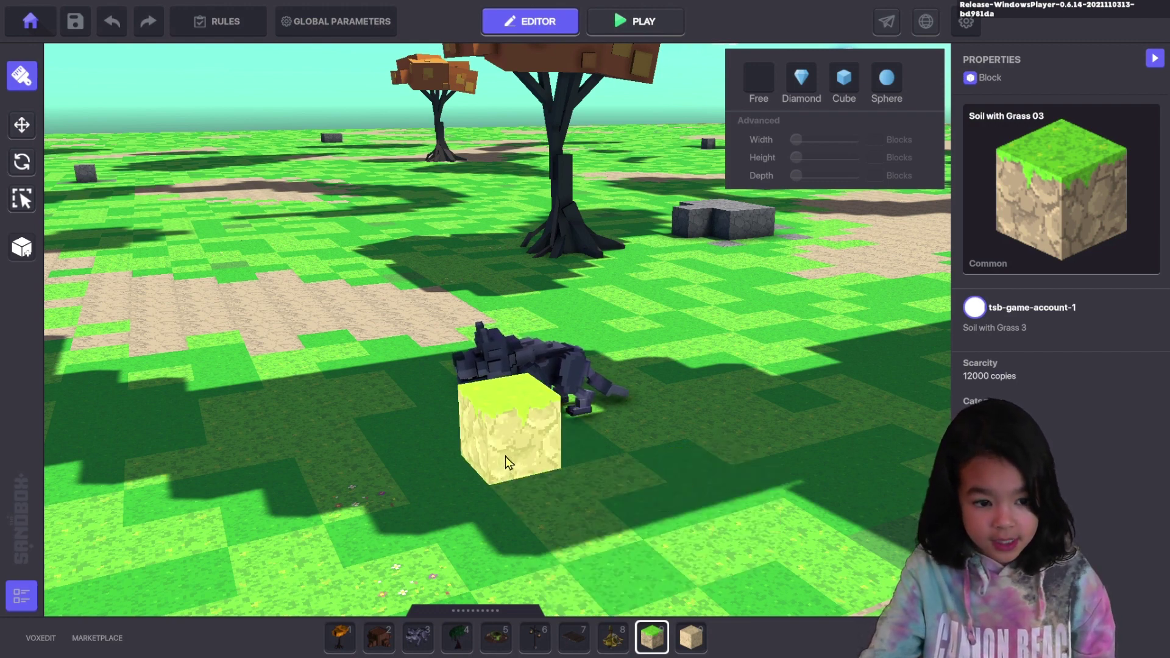
Show the hierarchy, select the Grey Wolf, and move it along the X axis to position 154.91
{"action": "left_click", "coordinate": [22, 596]}
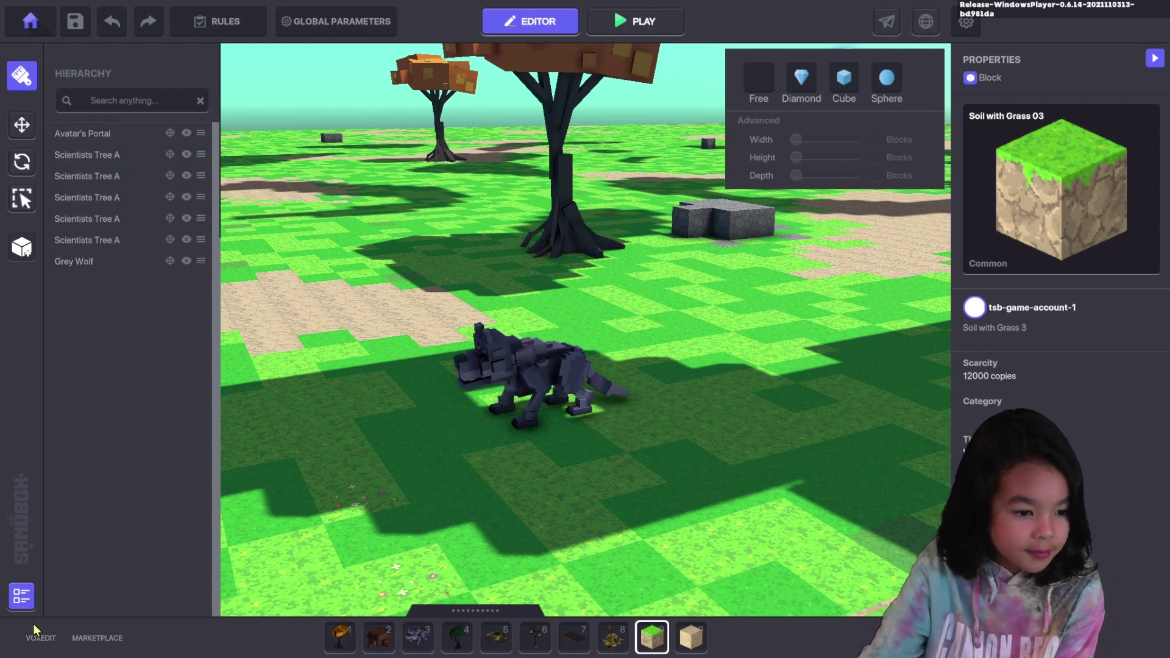
{"action": "left_click", "coordinate": [83, 265]}
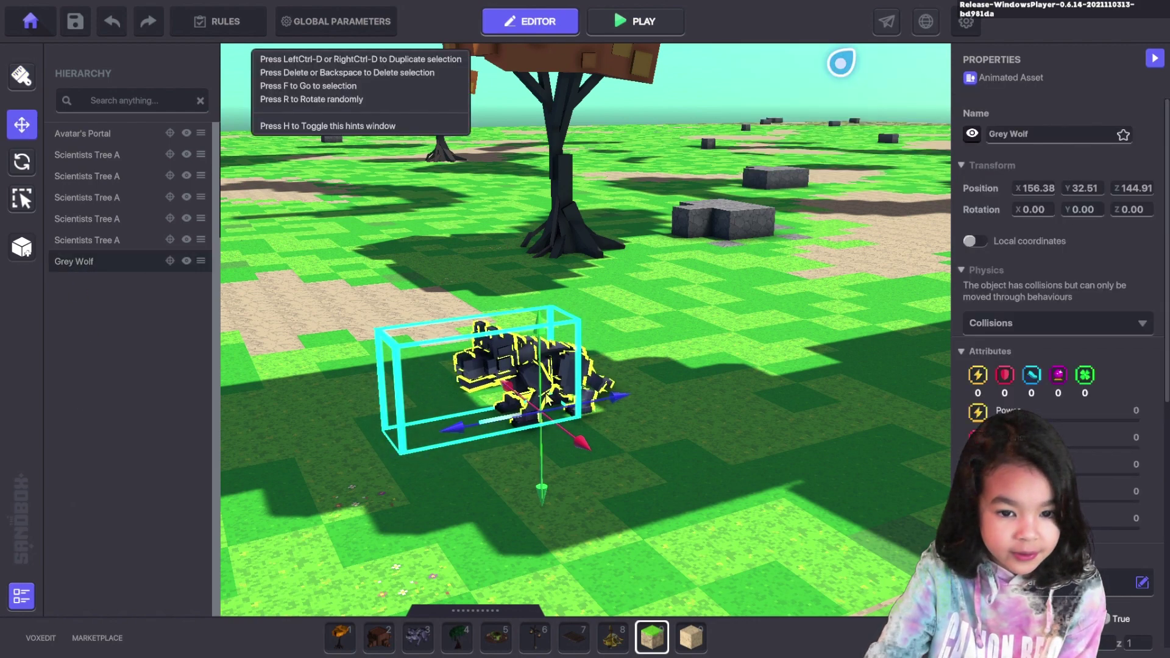
{"action": "left_click_drag", "start_coordinate": [601, 449], "coordinate": [649, 507]}
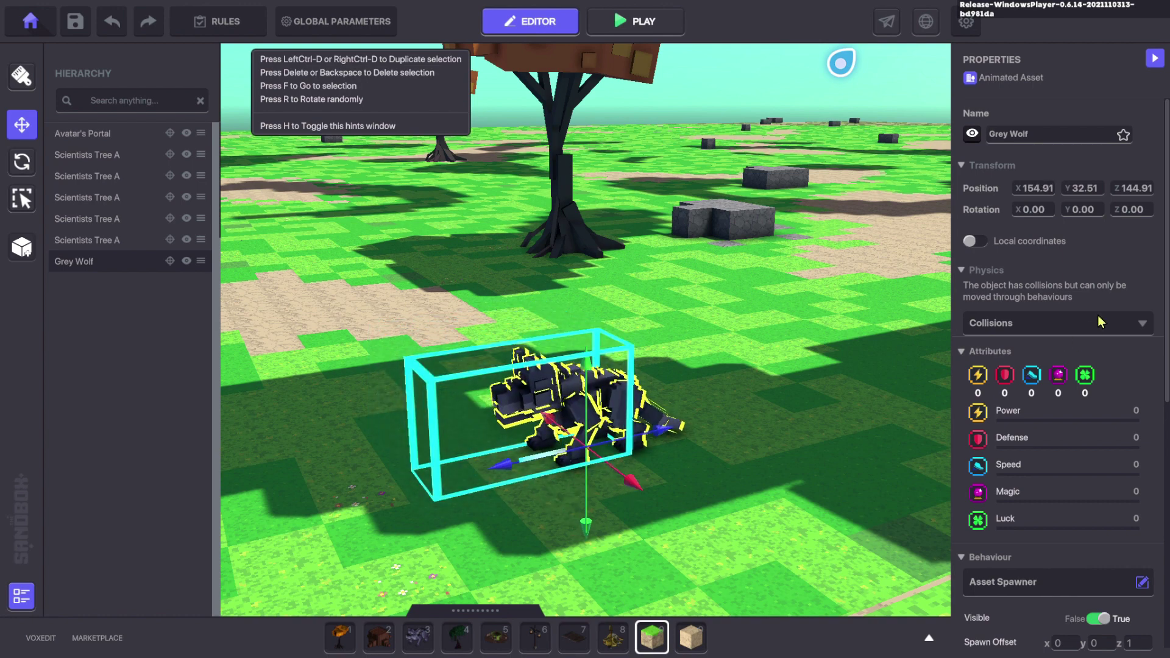
Review the Grey Wolf's properties and change its behaviour from Asset Spawner to Predator
{"action": "scroll", "coordinate": [1097, 329], "scroll_direction": "down", "scroll_amount": 3}
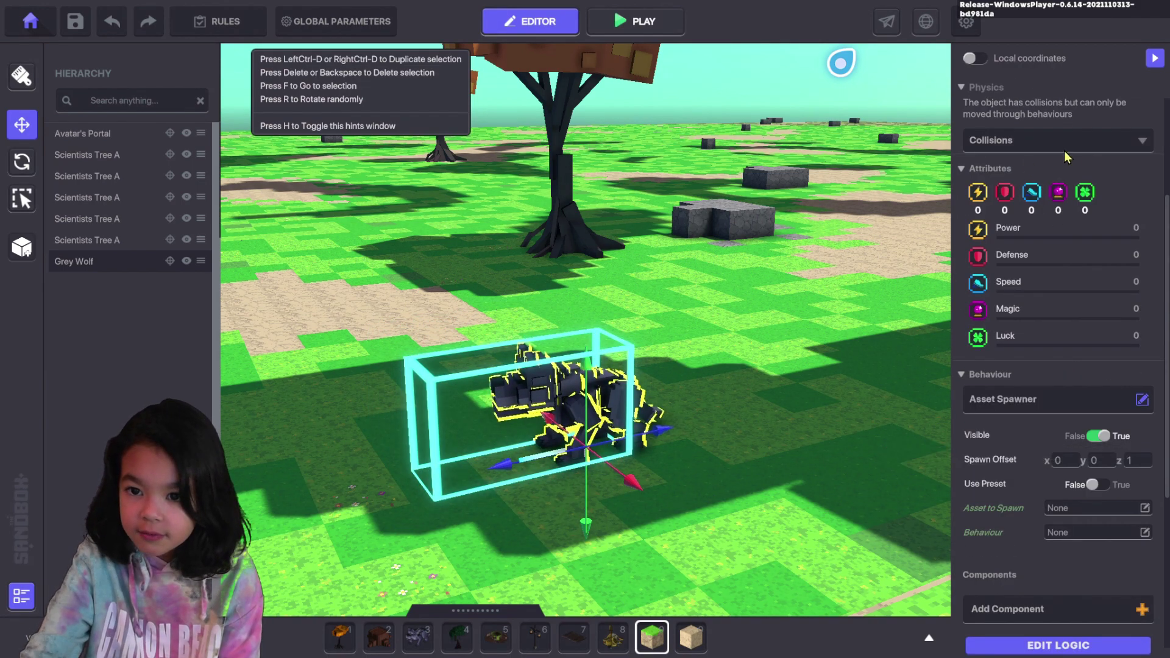
{"action": "scroll", "coordinate": [1036, 402], "scroll_direction": "down", "scroll_amount": 3}
{"action": "scroll", "coordinate": [1122, 410], "scroll_direction": "up", "scroll_amount": 1}
{"action": "scroll", "coordinate": [1120, 409], "scroll_direction": "up", "scroll_amount": 5}
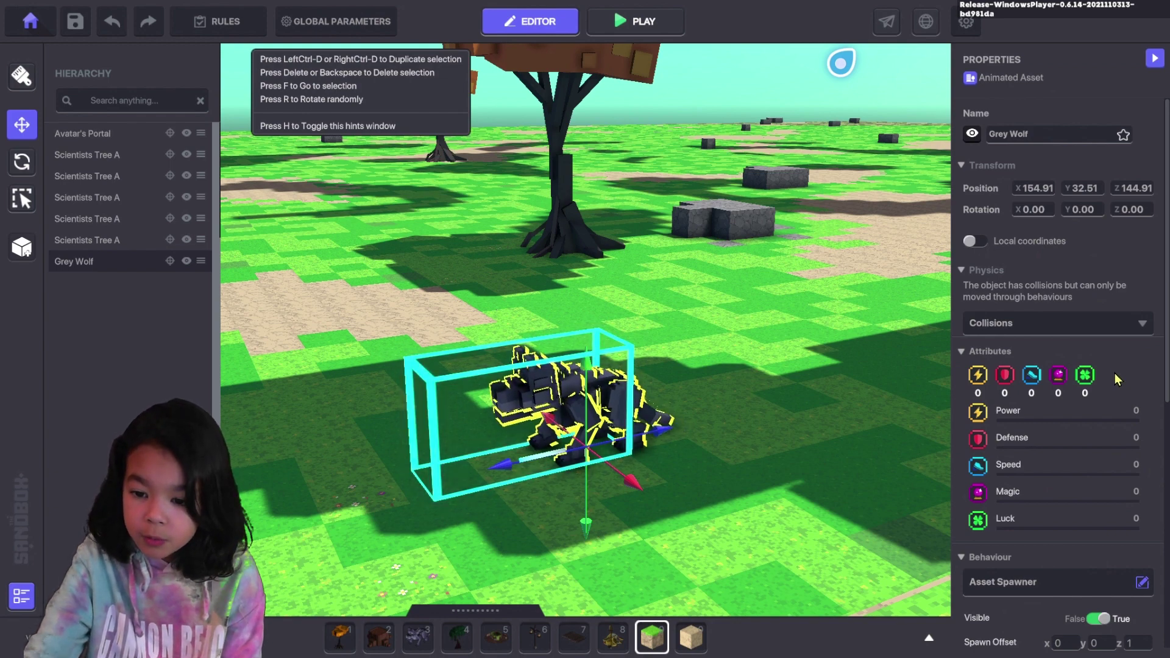
{"action": "scroll", "coordinate": [1120, 372], "scroll_direction": "down", "scroll_amount": 3}
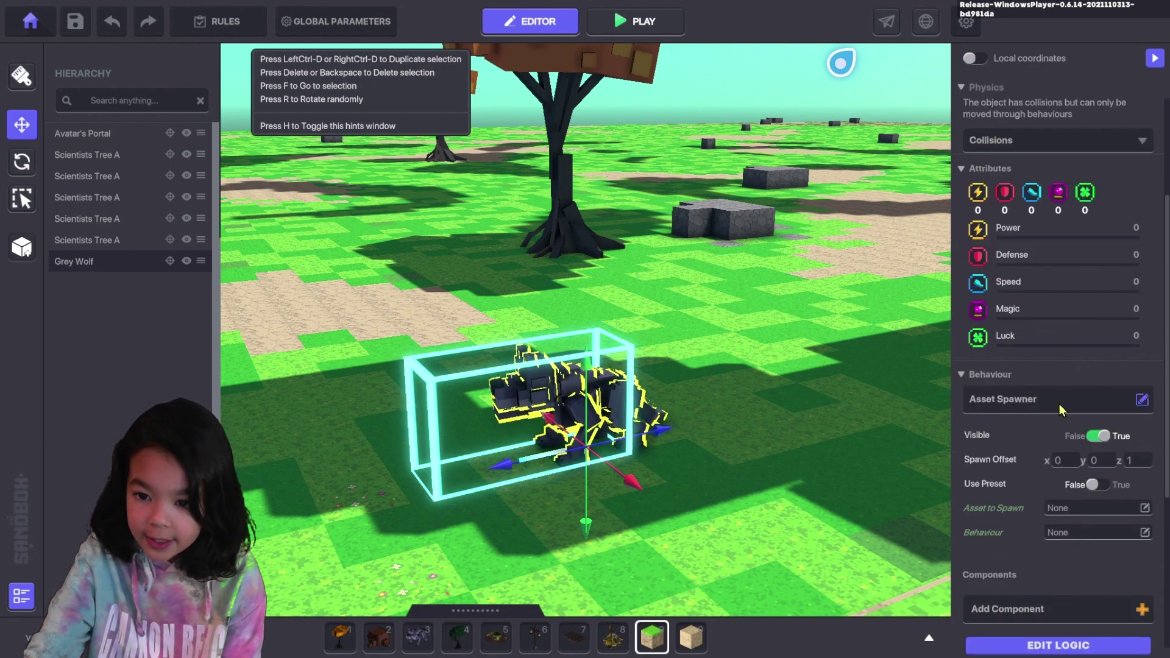
{"action": "left_click", "coordinate": [1061, 401]}
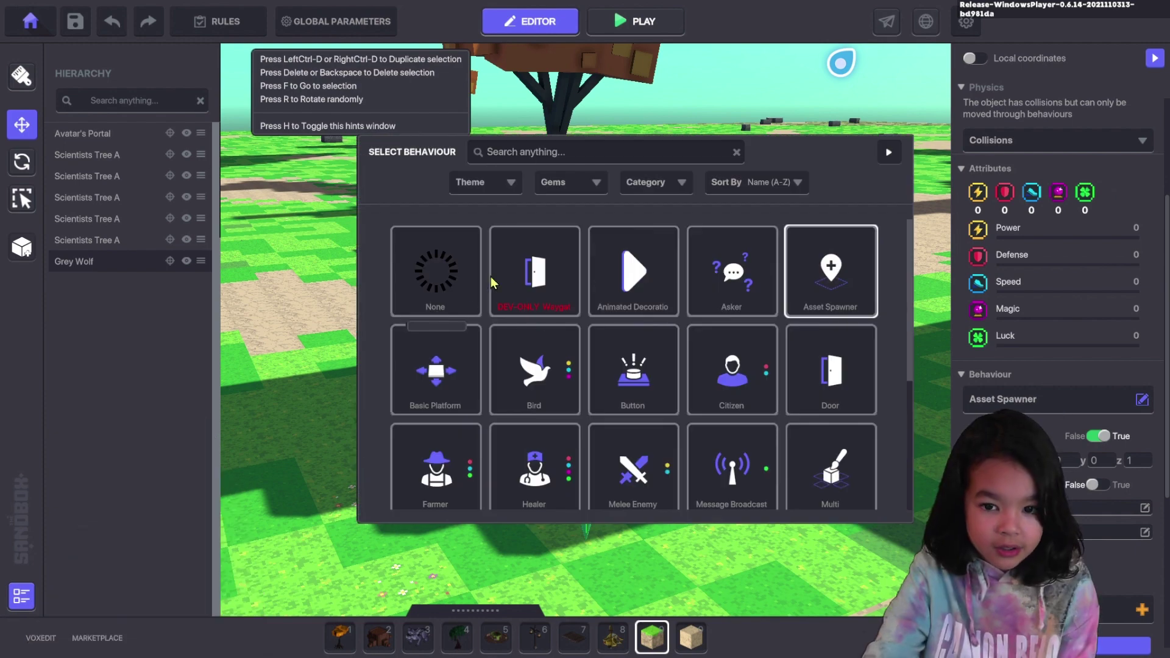
{"action": "scroll", "coordinate": [579, 424], "scroll_direction": "down", "scroll_amount": 3}
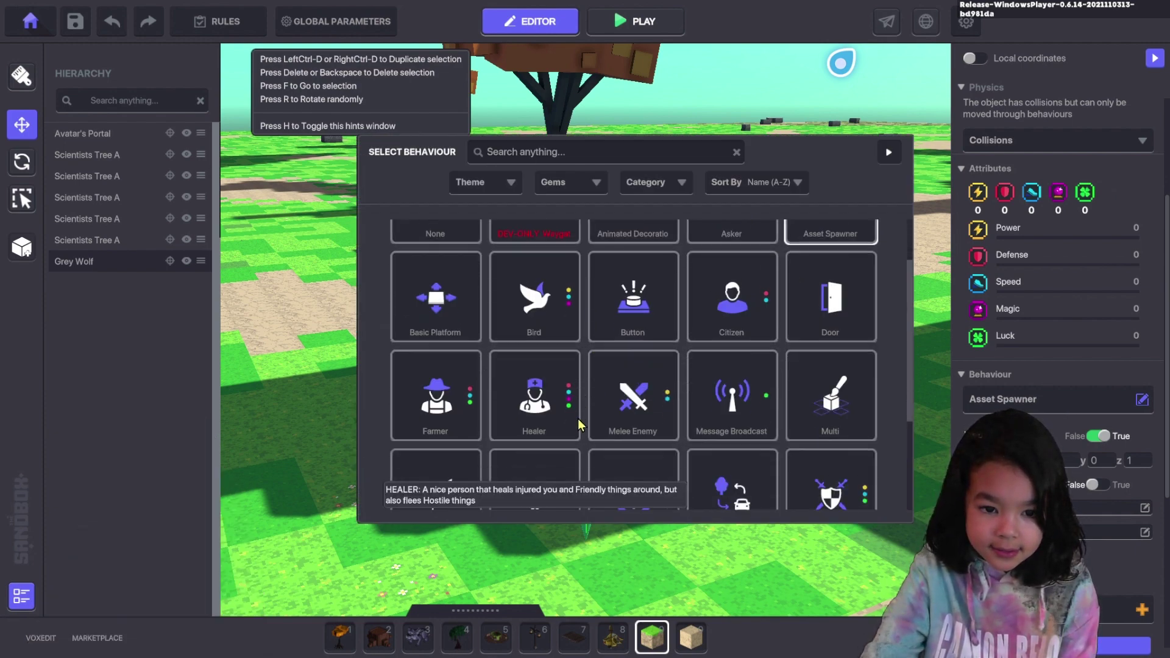
{"action": "scroll", "coordinate": [579, 425], "scroll_direction": "down", "scroll_amount": 2}
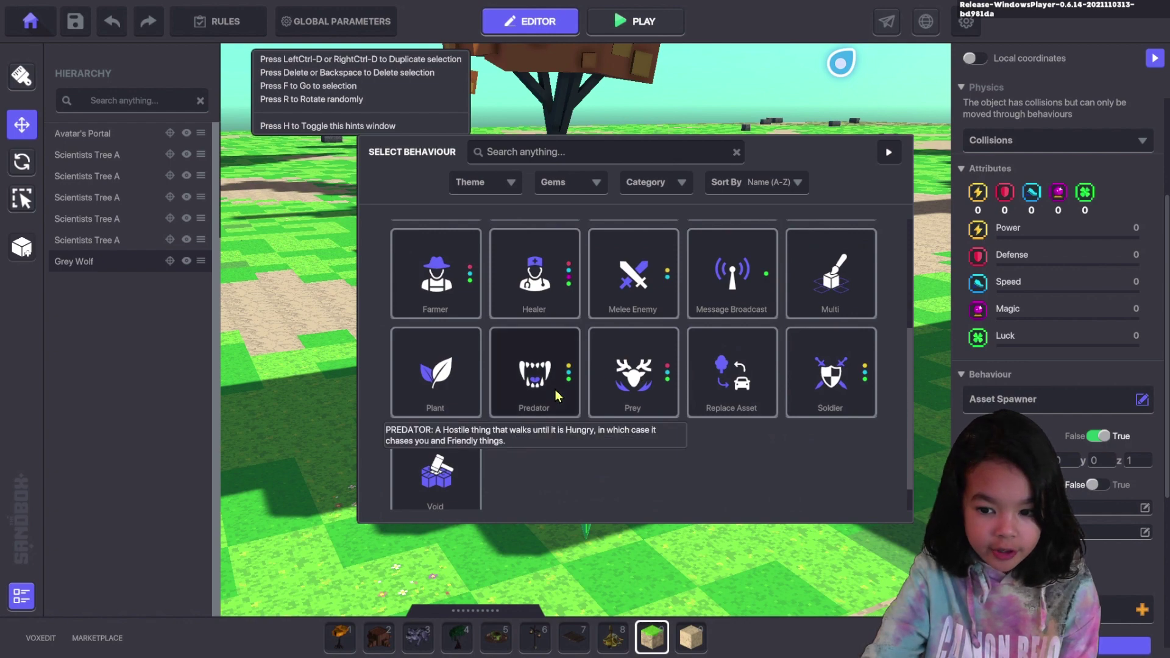
{"action": "left_click", "coordinate": [535, 373]}
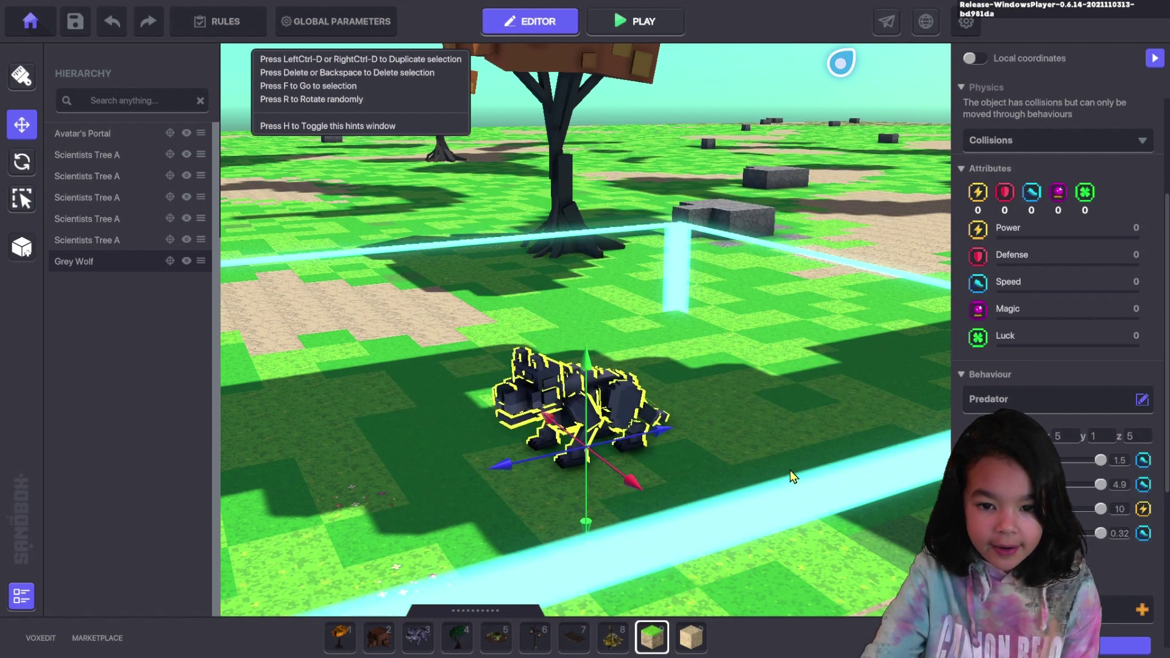
Place a second Grey Wolf from hotbar slot 3 on the grass next to the predator wolf
{"action": "scroll", "coordinate": [789, 470], "scroll_direction": "down", "scroll_amount": 3}
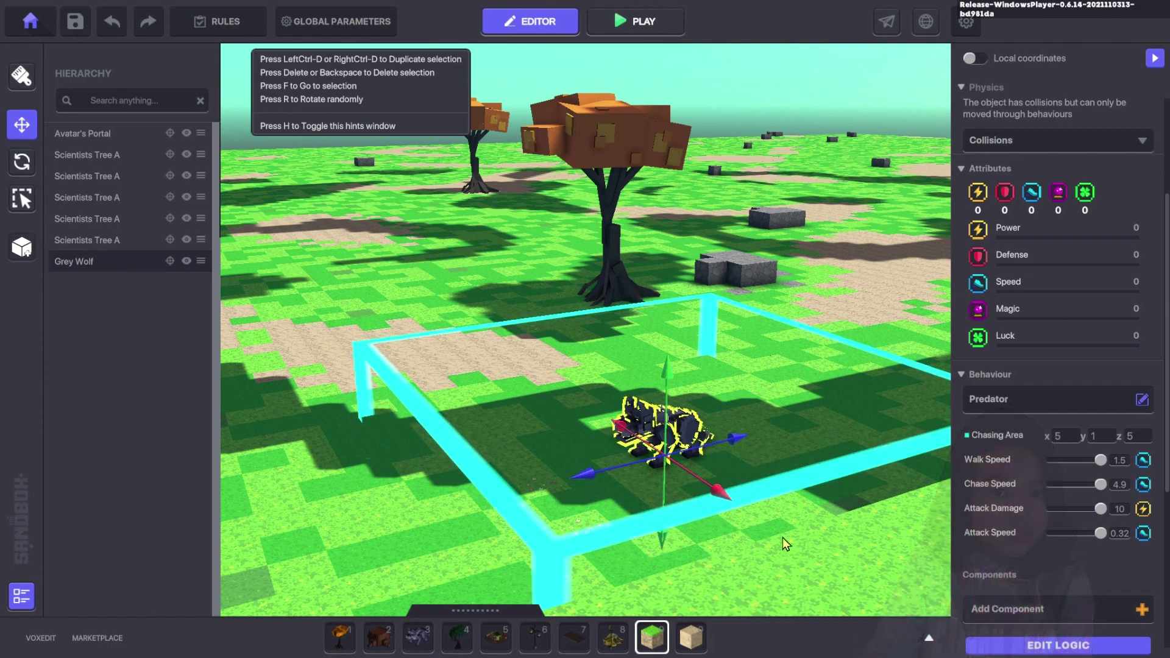
{"action": "left_click", "coordinate": [929, 639]}
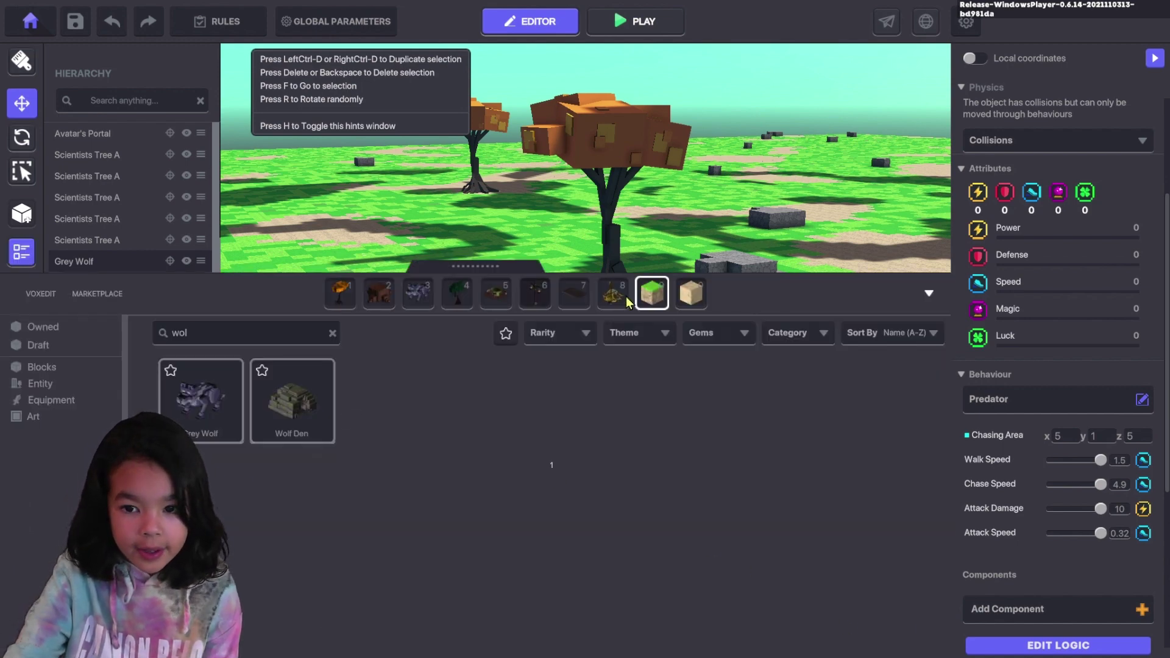
{"action": "left_click", "coordinate": [929, 293]}
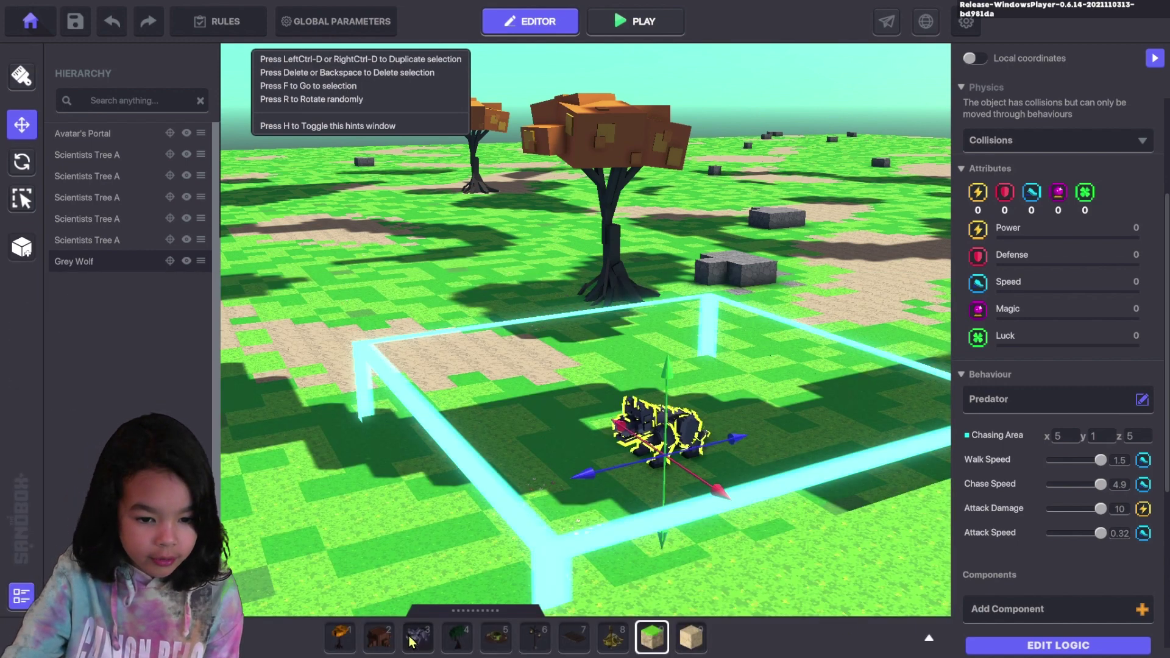
{"action": "key", "text": "3"}
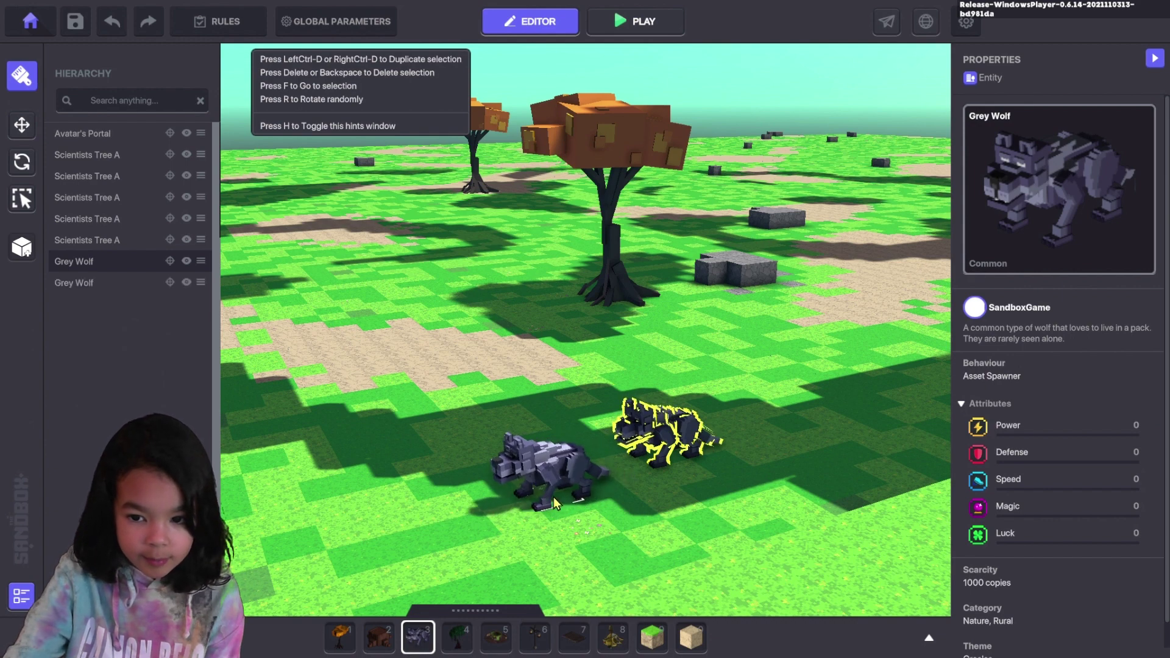
Change the newly placed second Grey Wolf's behaviour from Asset Spawner to Prey
{"action": "scroll", "coordinate": [1066, 457], "scroll_direction": "down", "scroll_amount": 1}
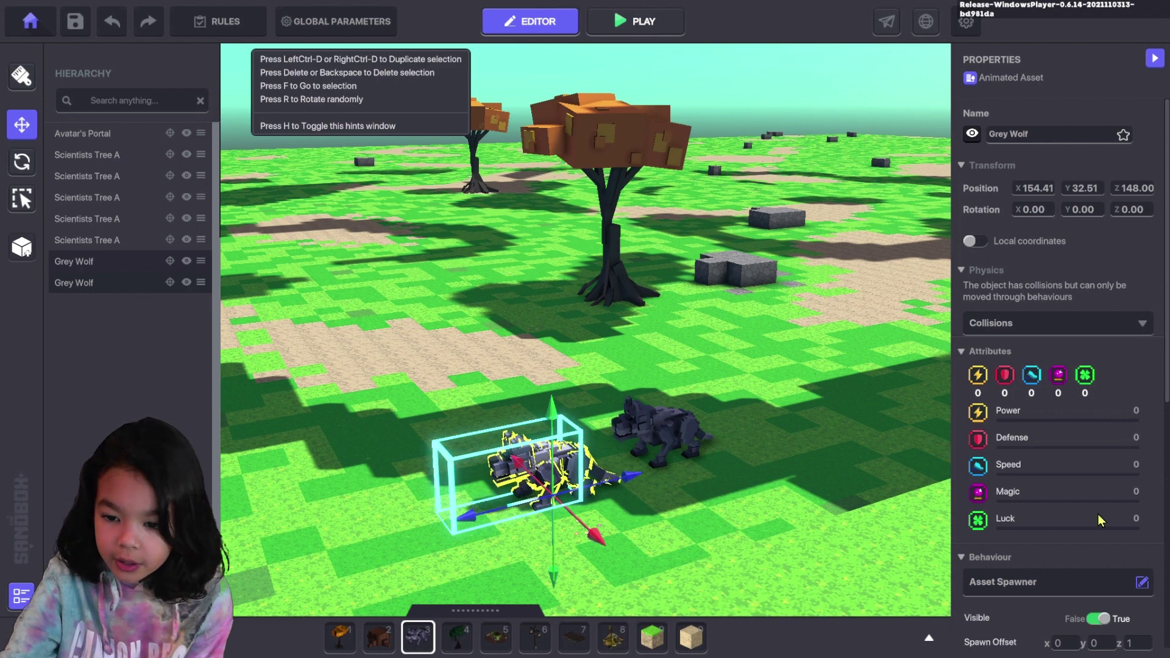
{"action": "scroll", "coordinate": [1100, 520], "scroll_direction": "down", "scroll_amount": 5}
{"action": "left_click", "coordinate": [1047, 321]}
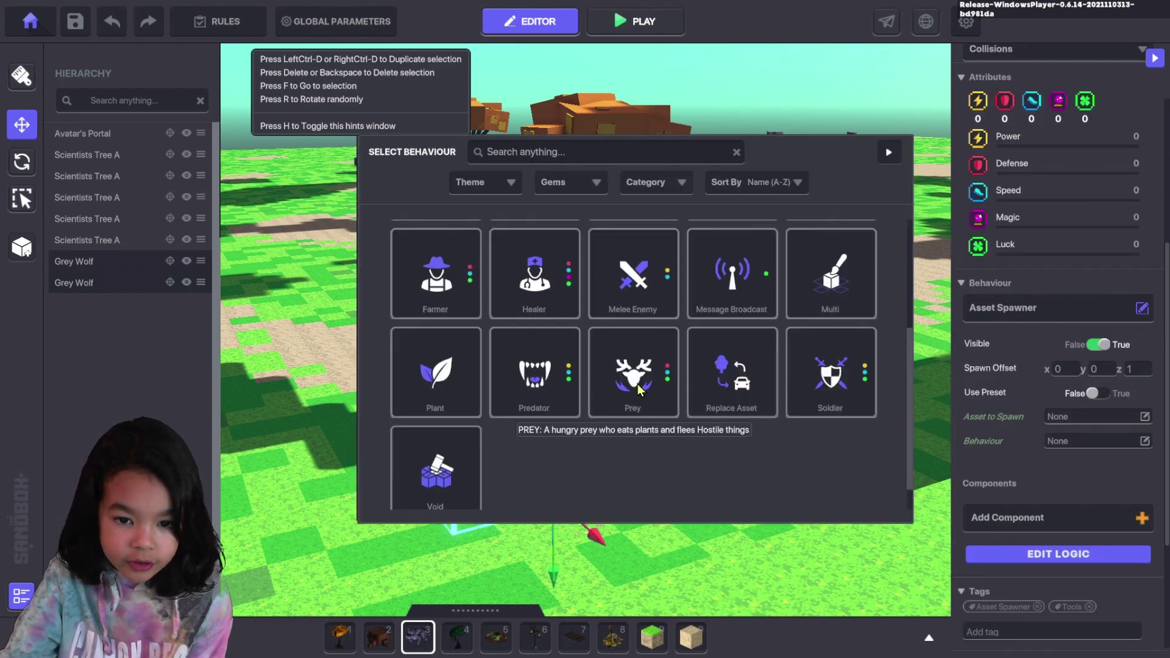
{"action": "left_click", "coordinate": [634, 378]}
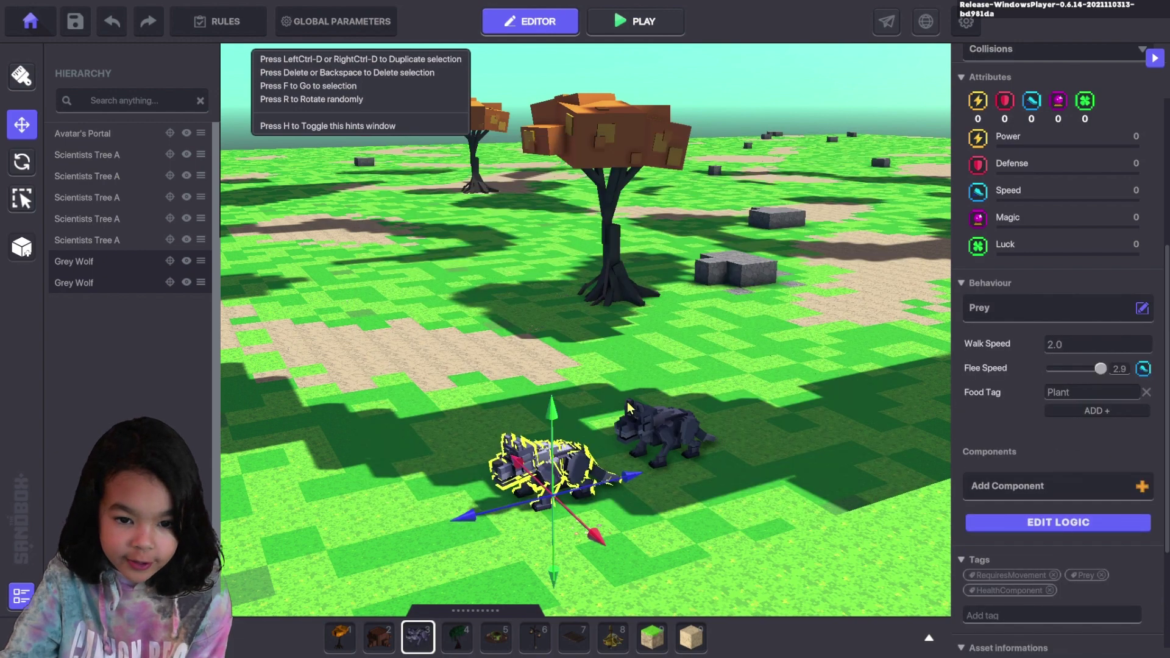
Start a playtest of the experience and run the avatar off the grass platform to the two Grey Wolves
{"action": "left_click", "coordinate": [659, 29]}
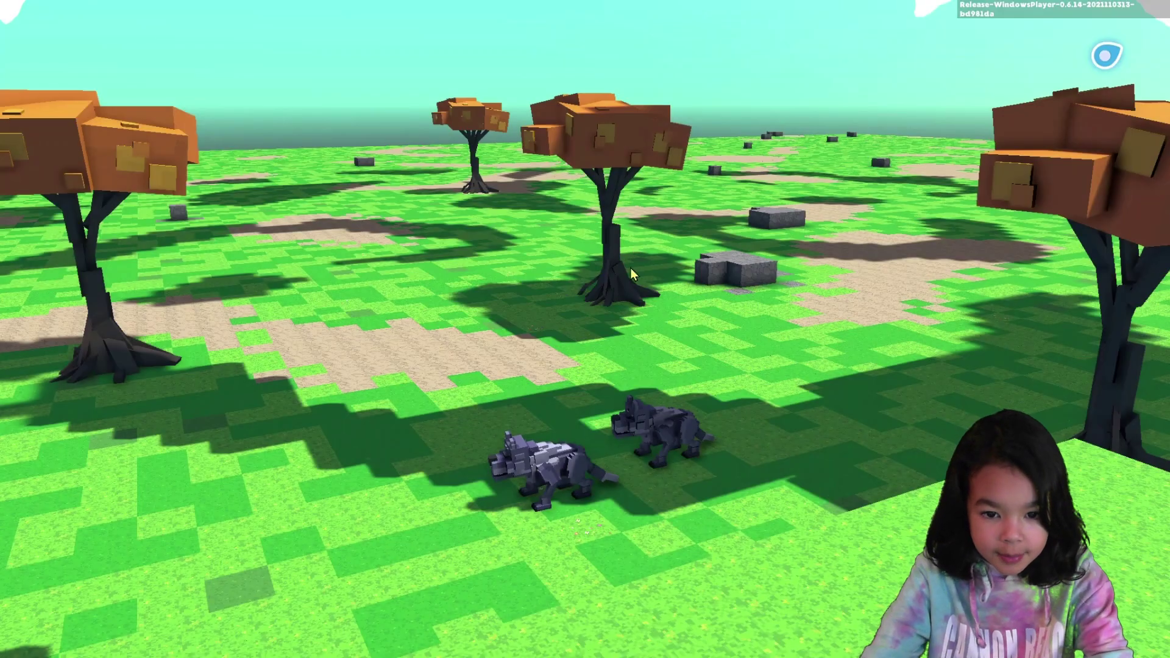
{"action": "key", "text": "w"}
{"action": "key", "text": "space"}
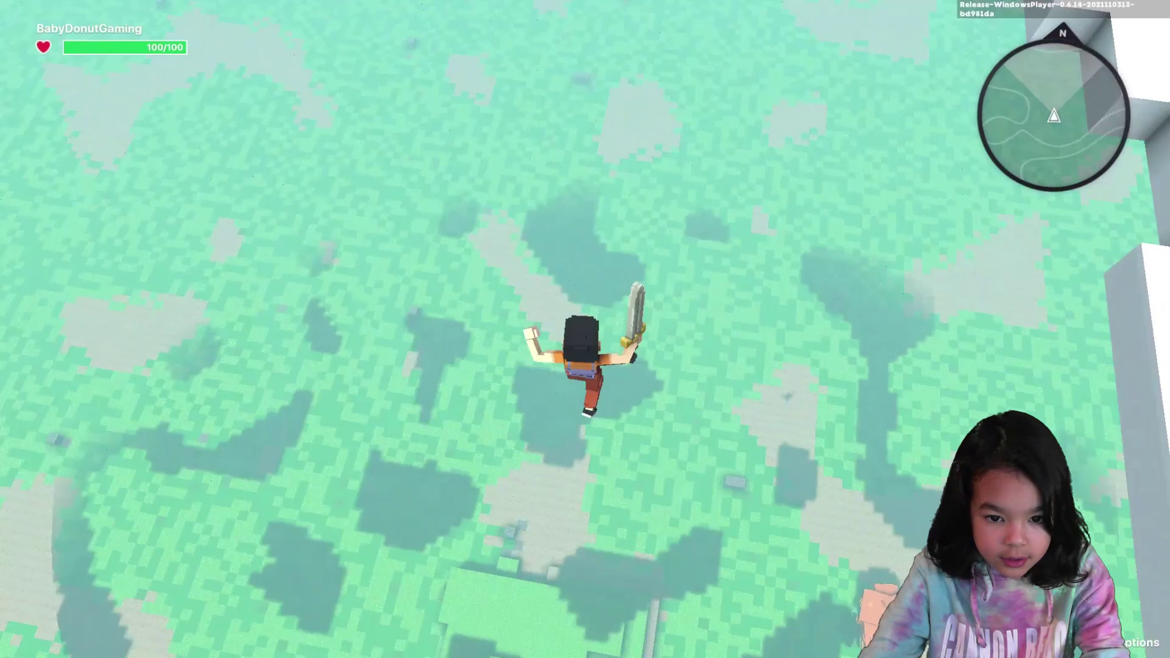
{"action": "key", "text": "w"}
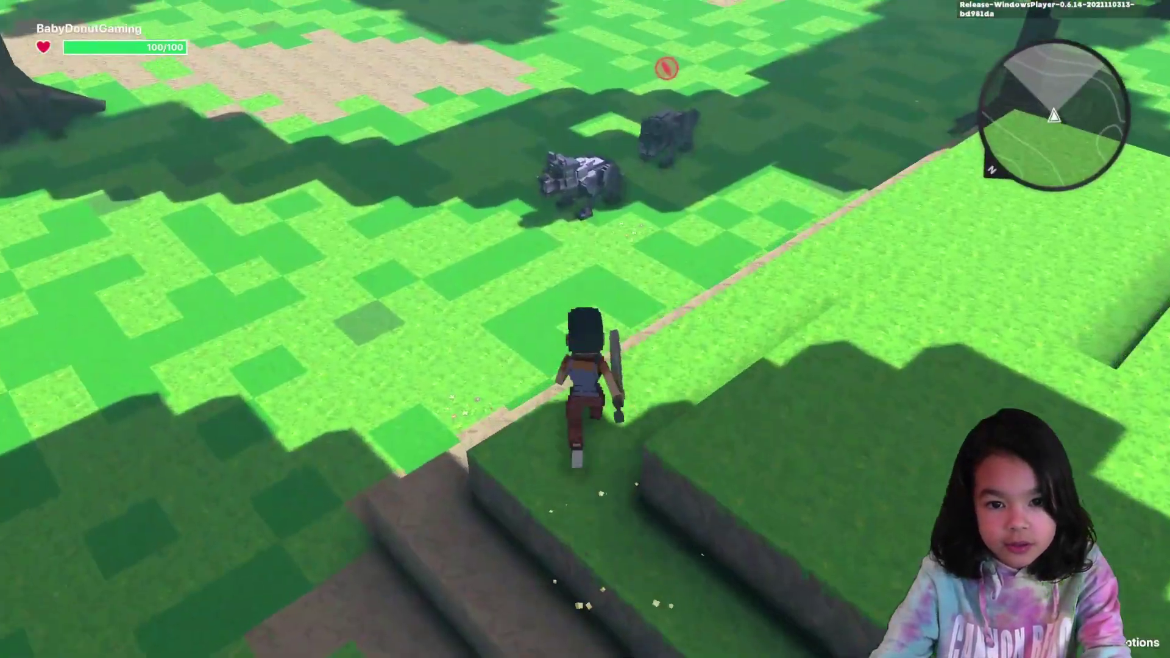
{"action": "key", "text": "w"}
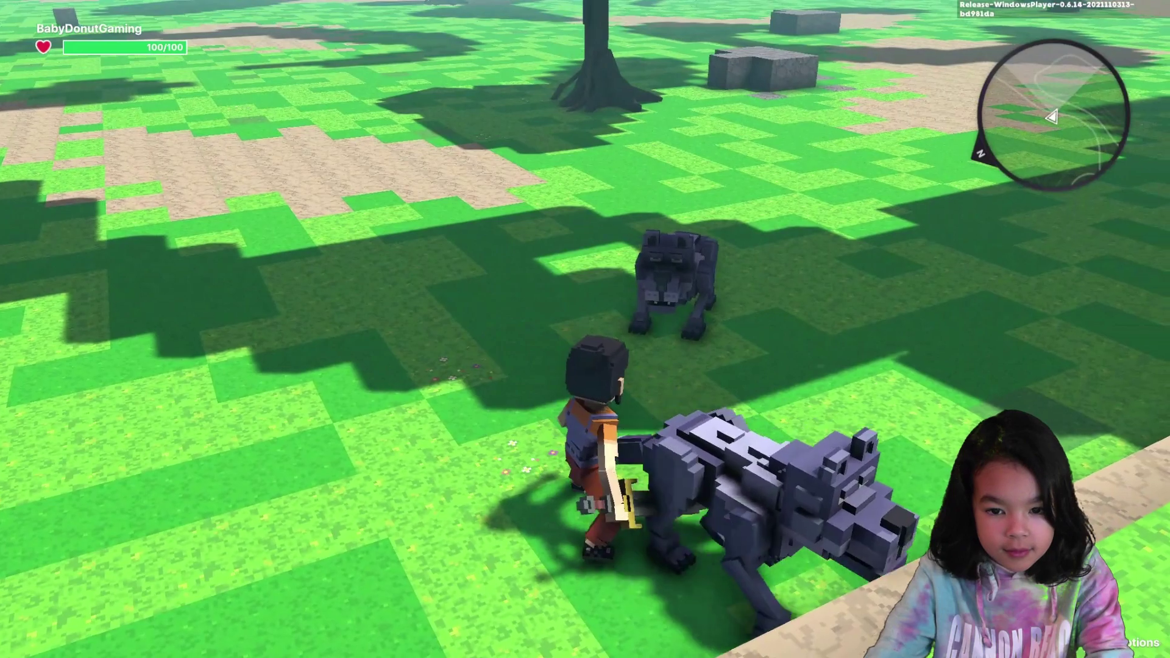
Test the predator and prey behaviours by moving around the two Grey Wolves and attacking them repeatedly with the sword
{"action": "left_click", "coordinate": [585, 329]}
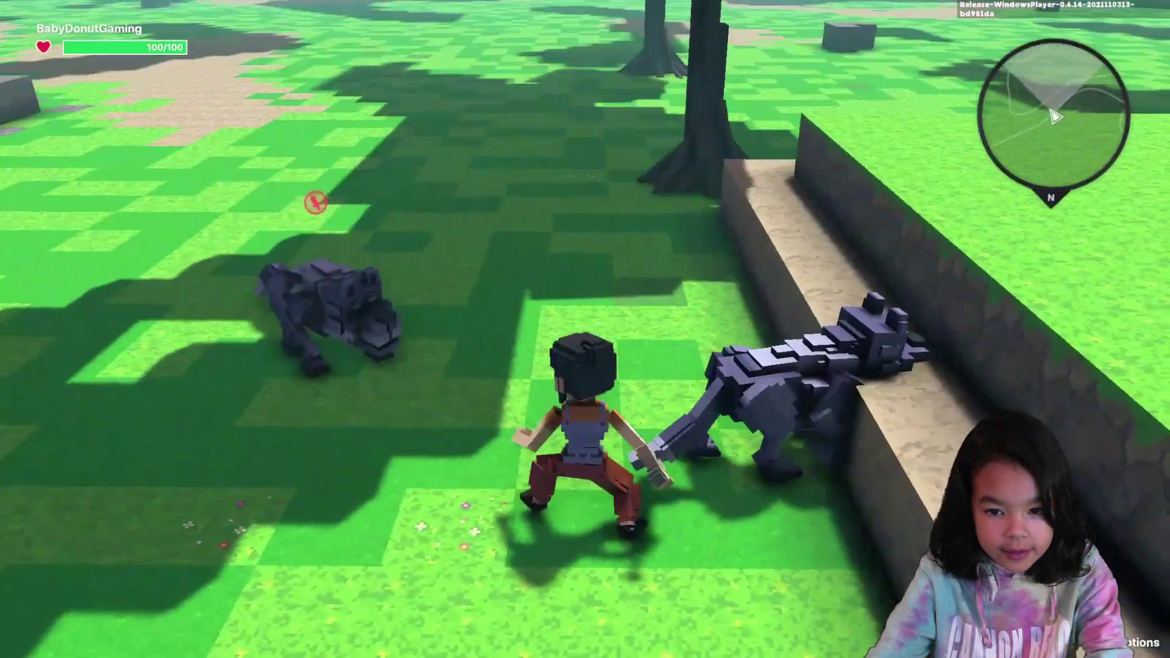
{"action": "key", "text": "s"}
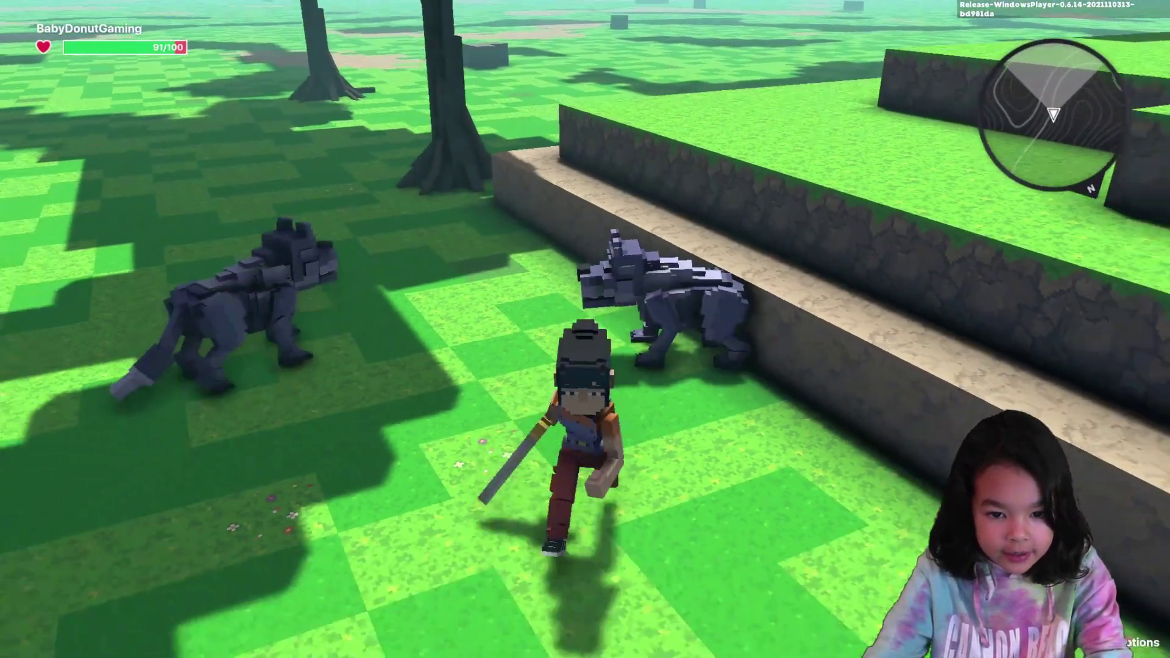
{"action": "key", "text": "d"}
{"action": "key", "text": "w"}
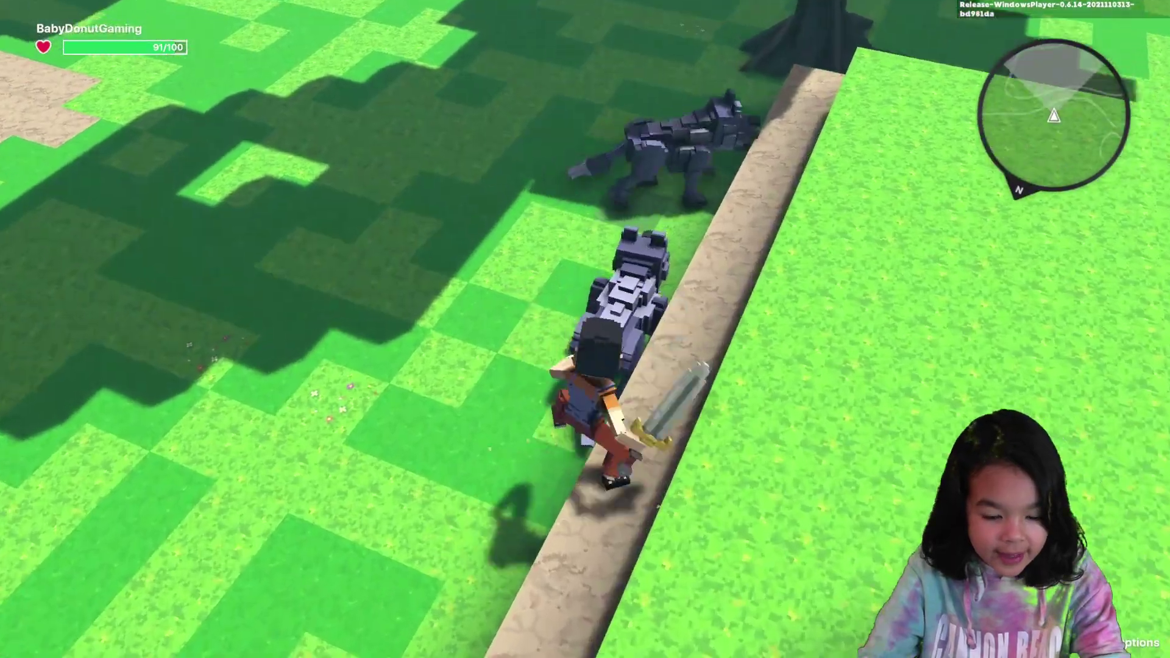
{"action": "left_click", "coordinate": [585, 329]}
{"action": "left_click", "coordinate": [585, 329]}
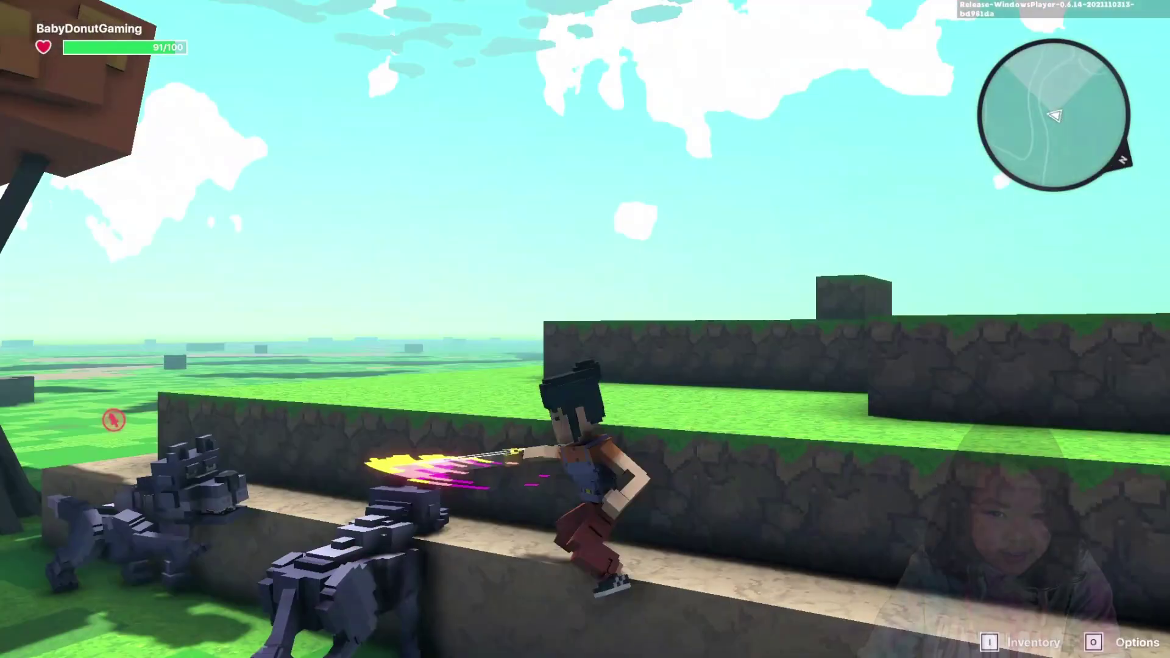
{"action": "left_click", "coordinate": [585, 330]}
{"action": "key", "text": "s"}
{"action": "left_click", "coordinate": [585, 329]}
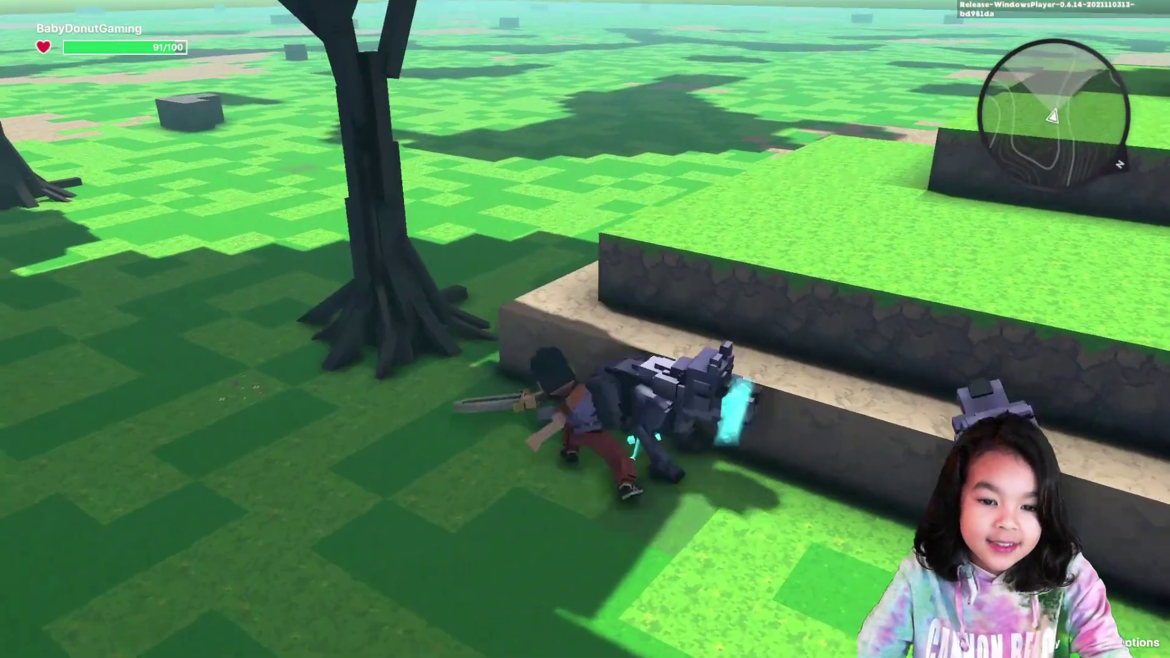
{"action": "left_click", "coordinate": [585, 330]}
{"action": "left_click", "coordinate": [585, 329]}
{"action": "left_click", "coordinate": [585, 329]}
{"action": "left_click", "coordinate": [585, 329]}
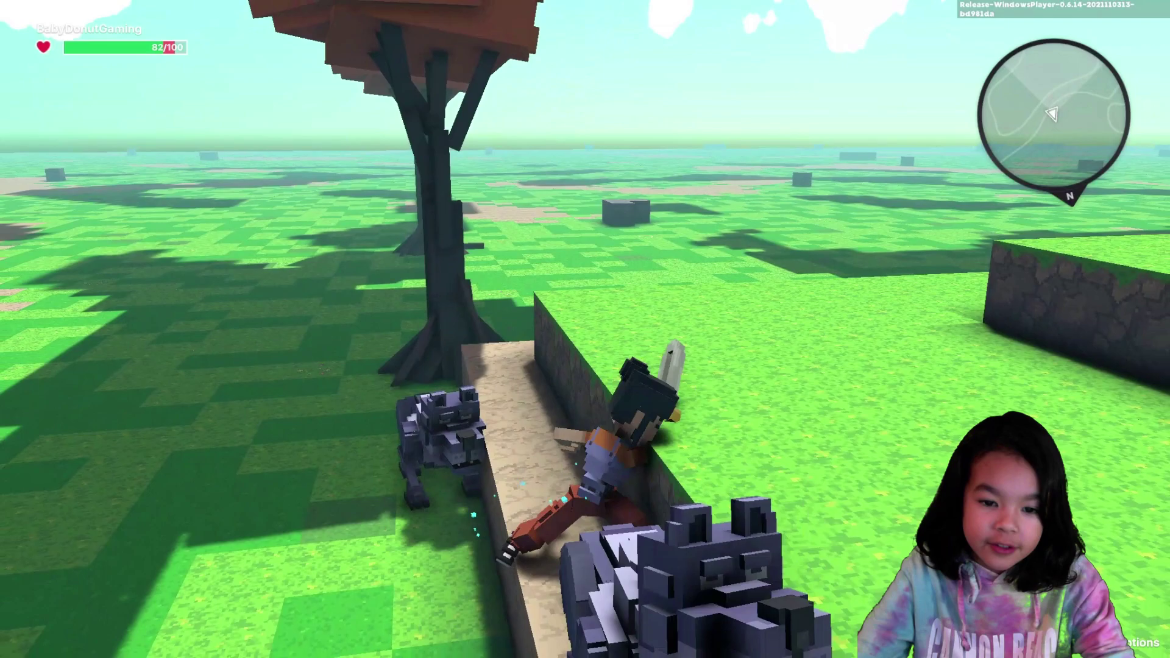
{"action": "left_click", "coordinate": [585, 329]}
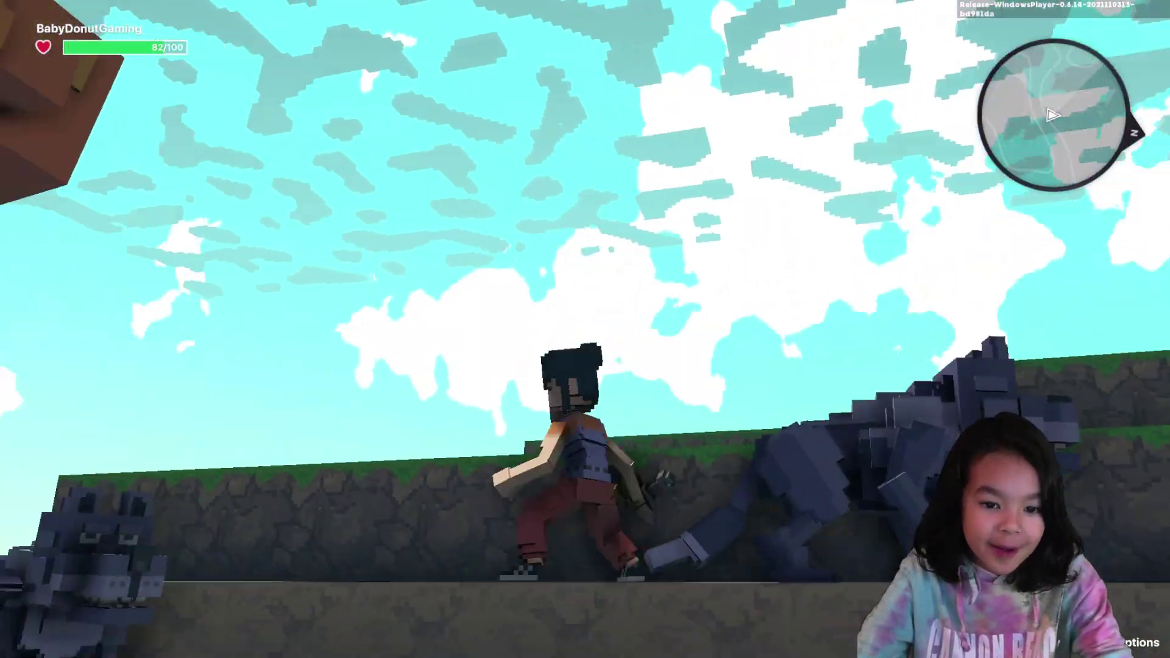
{"action": "left_click", "coordinate": [586, 329]}
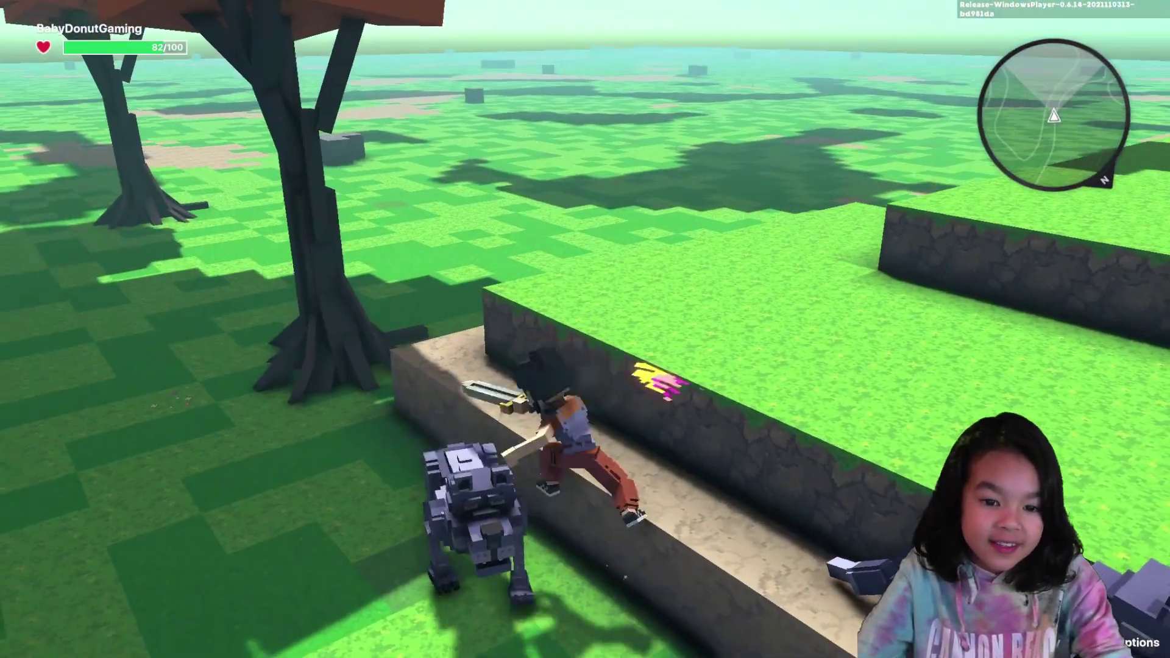